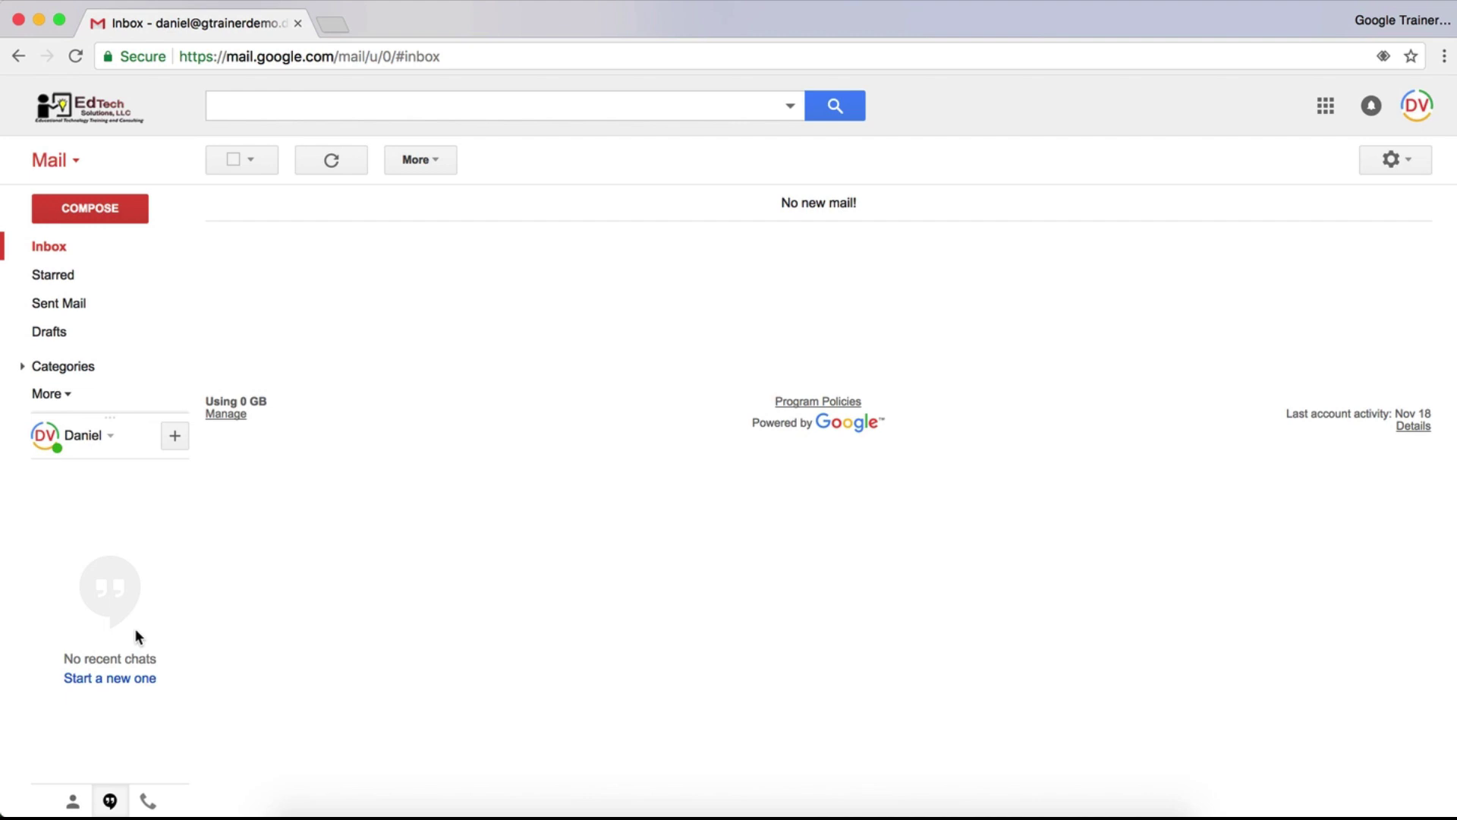
Start a new Hangouts conversation, briefly trying New group before returning to normal mode
click(177, 431)
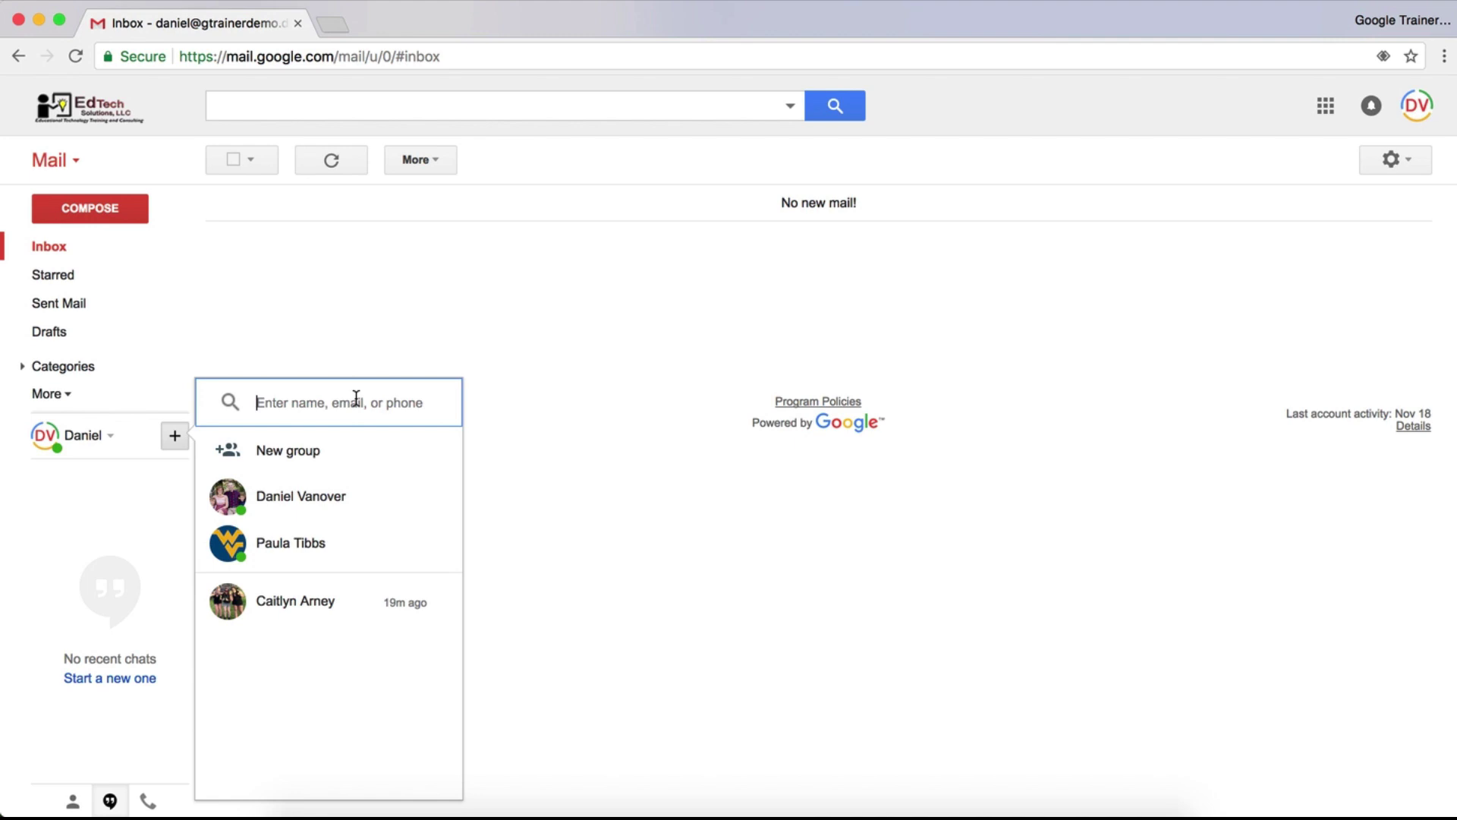
click(288, 463)
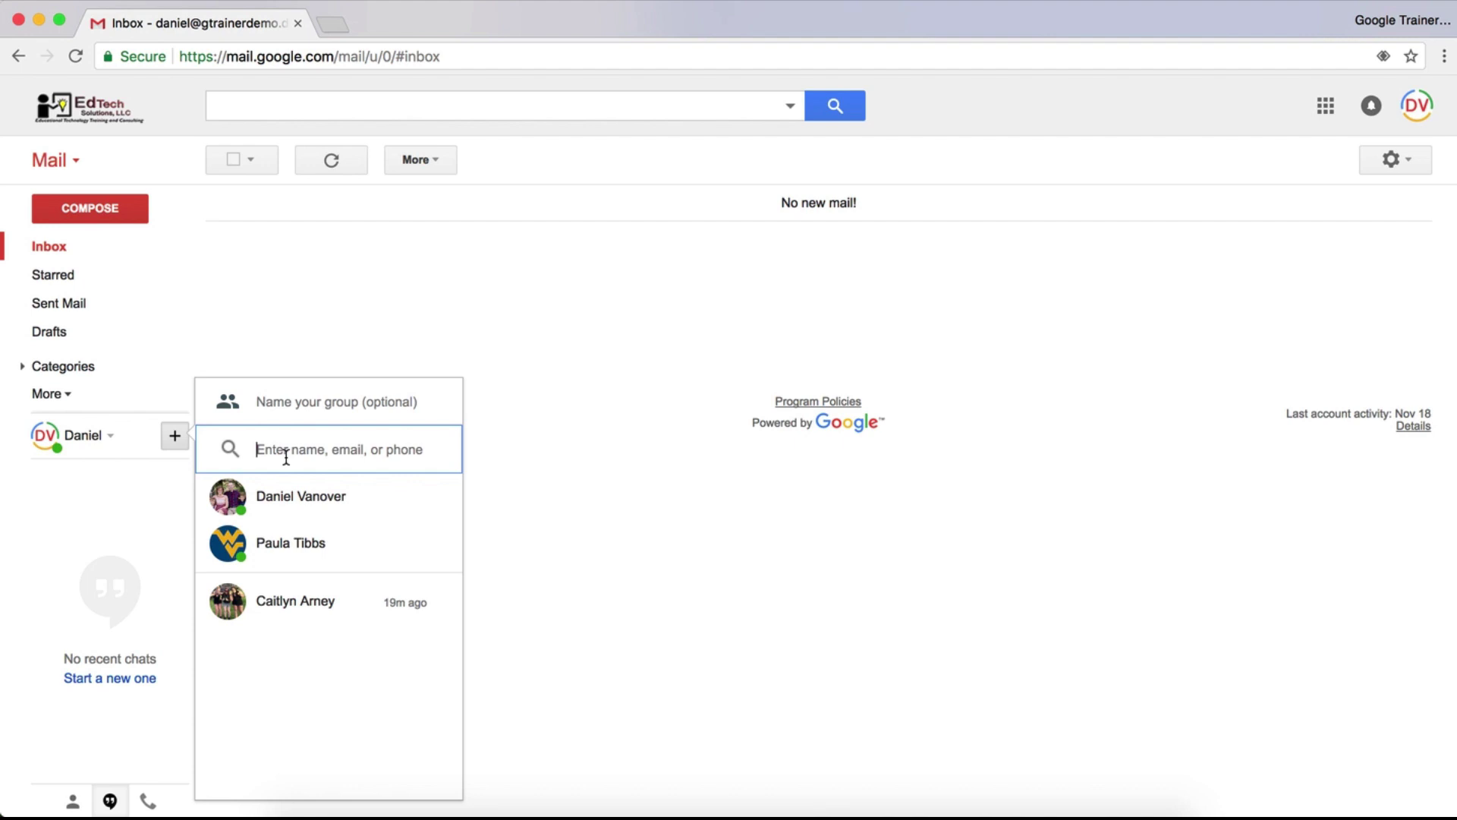
click(174, 436)
click(175, 436)
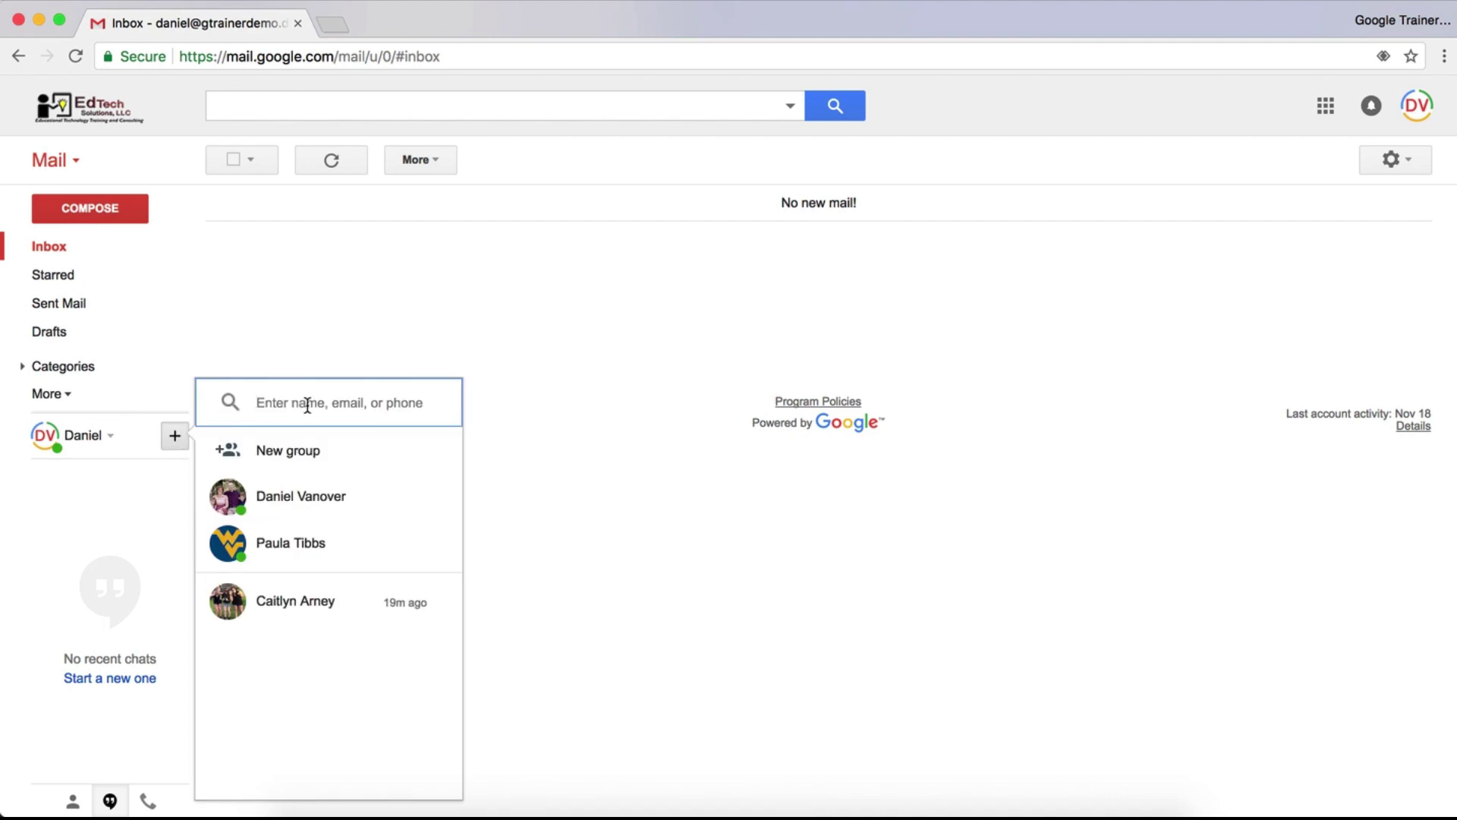
Search for the contact by entering their full e-mail address in the search box
mouse_move(327, 510)
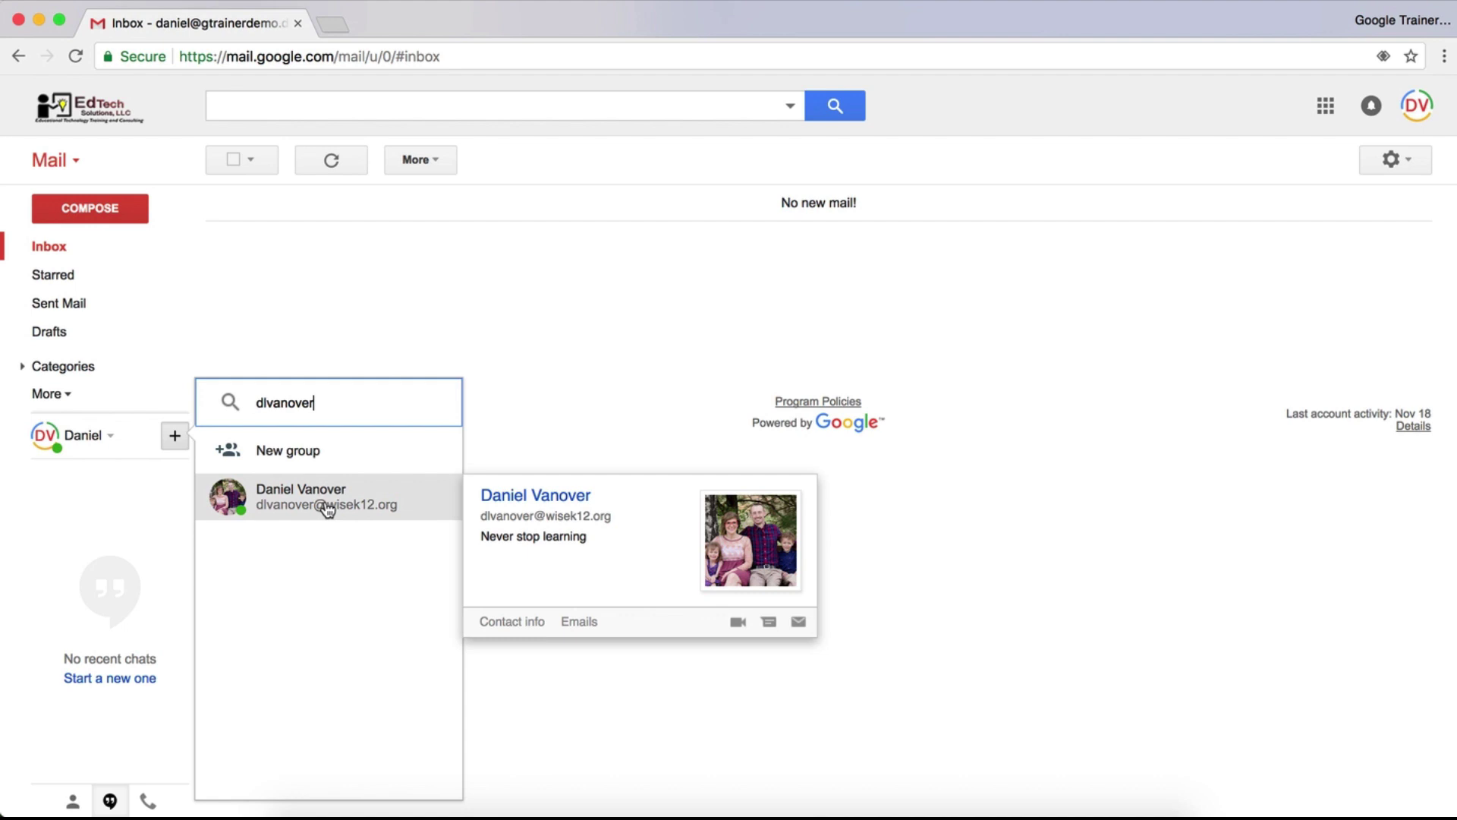
text(@)
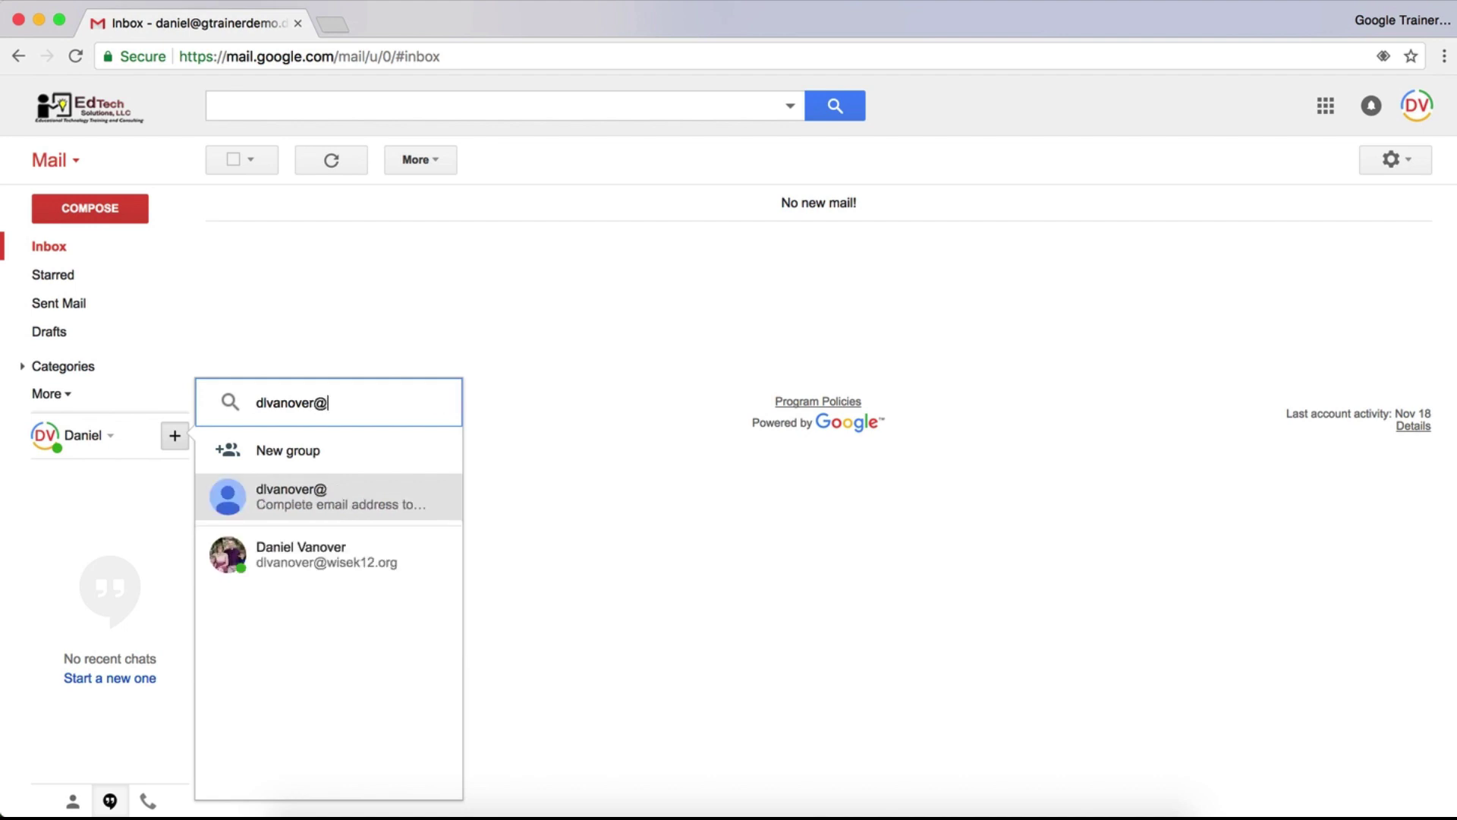
text(wisek12.org)
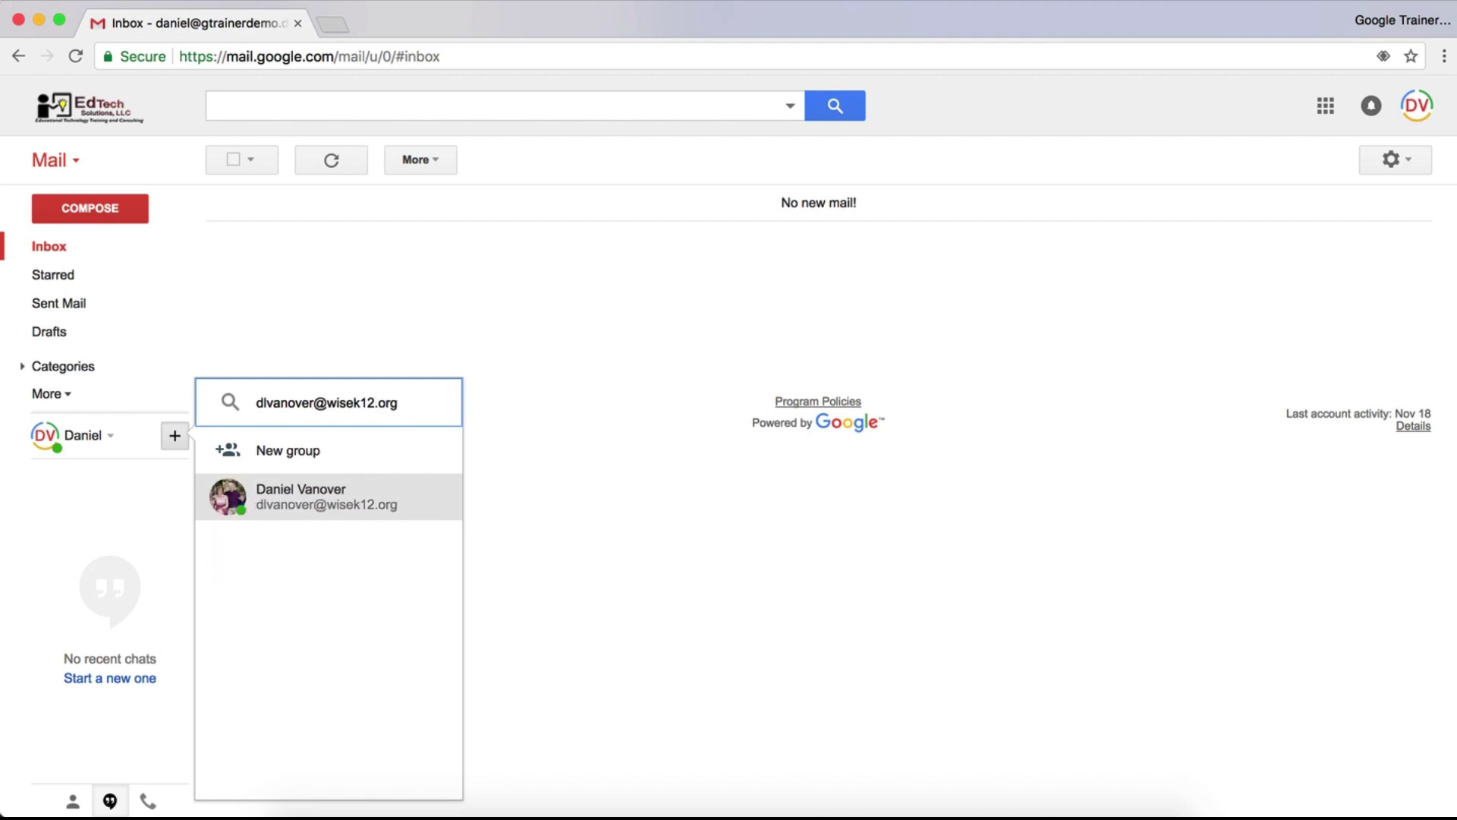
Open a chat with the found contact and send 'hey how is it going?'
click(328, 504)
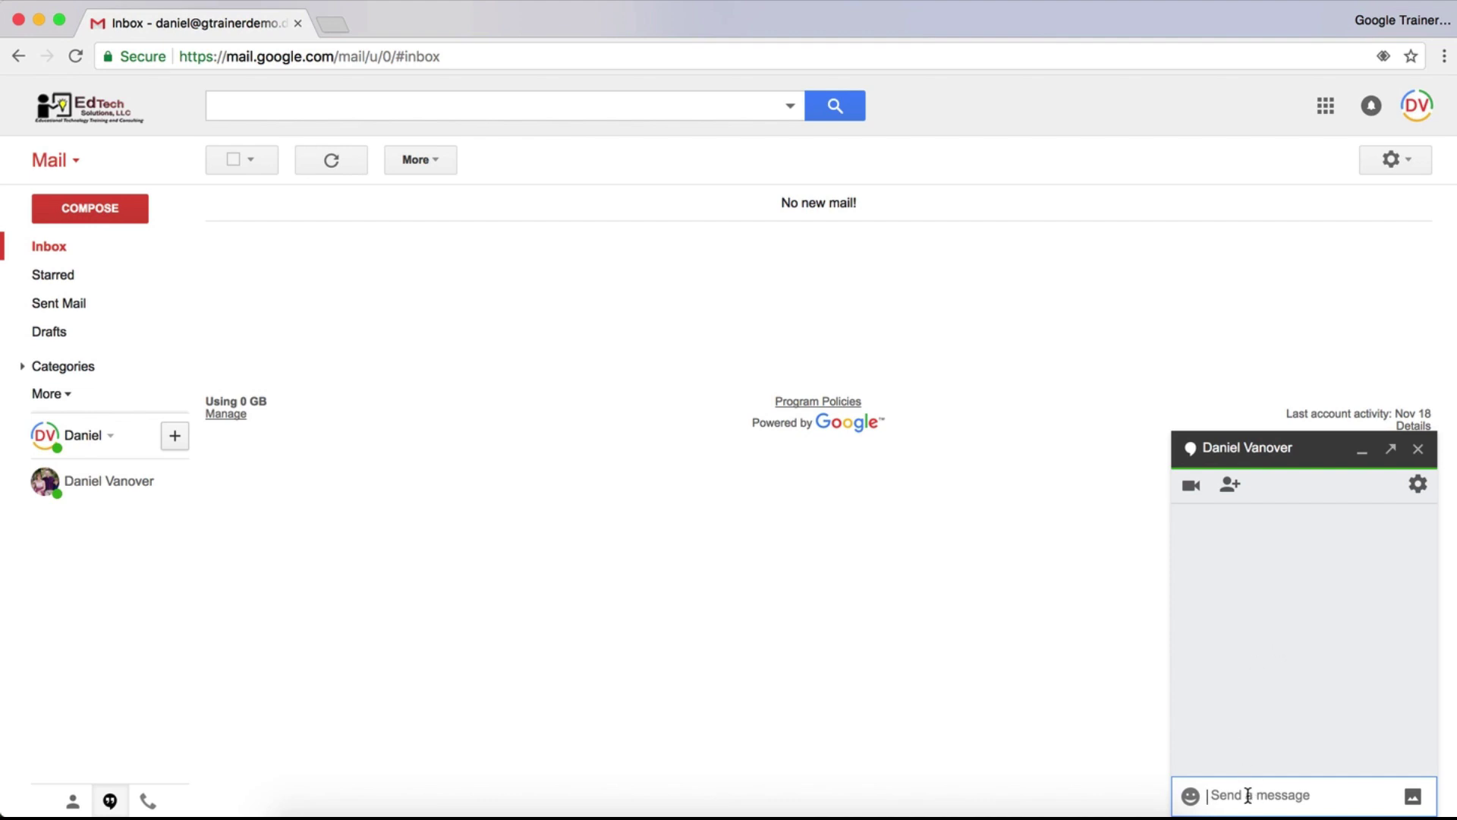
text(hey how is it going?)
key(Return)
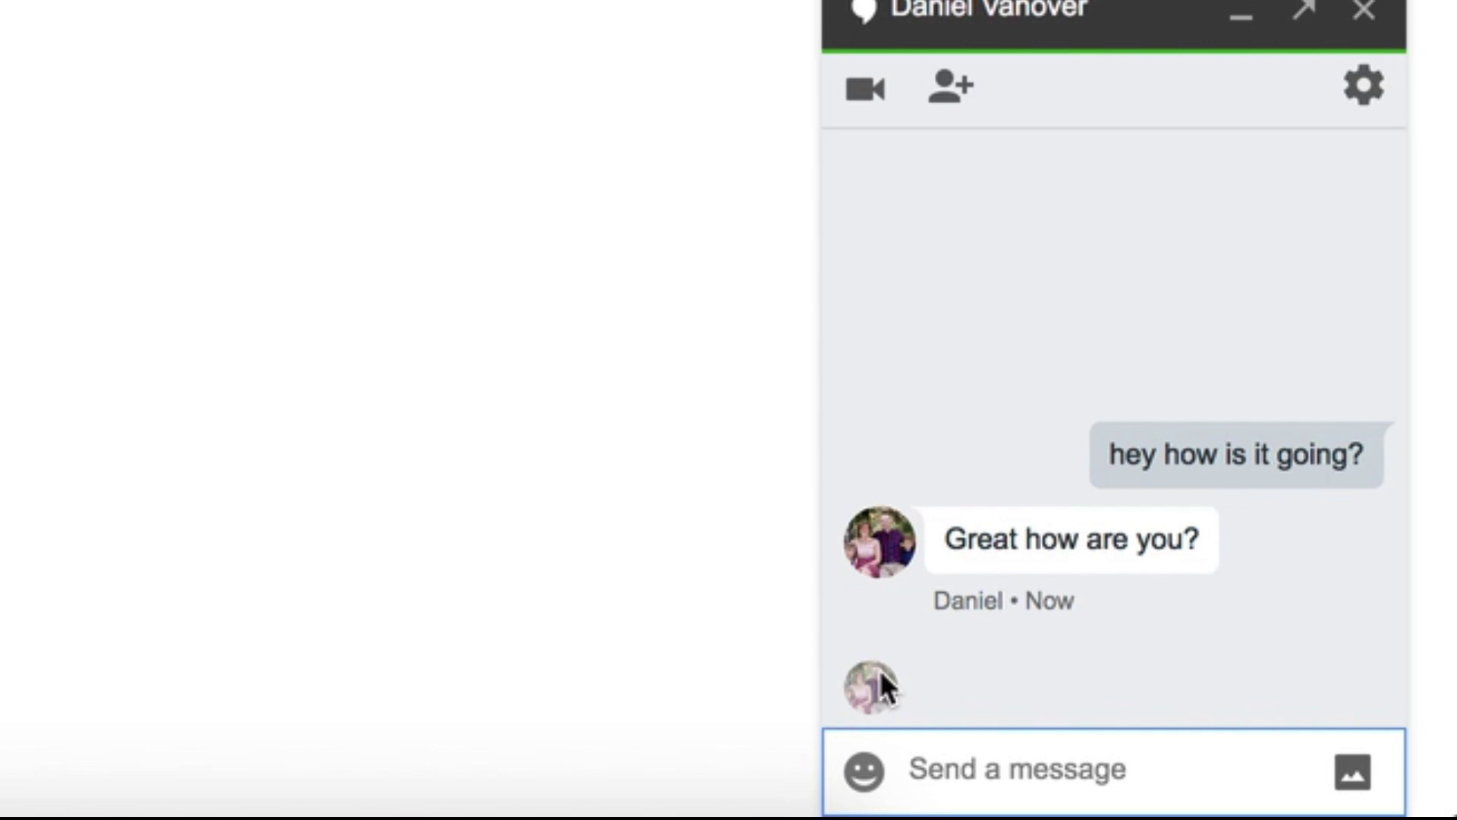
mouse_move(873, 687)
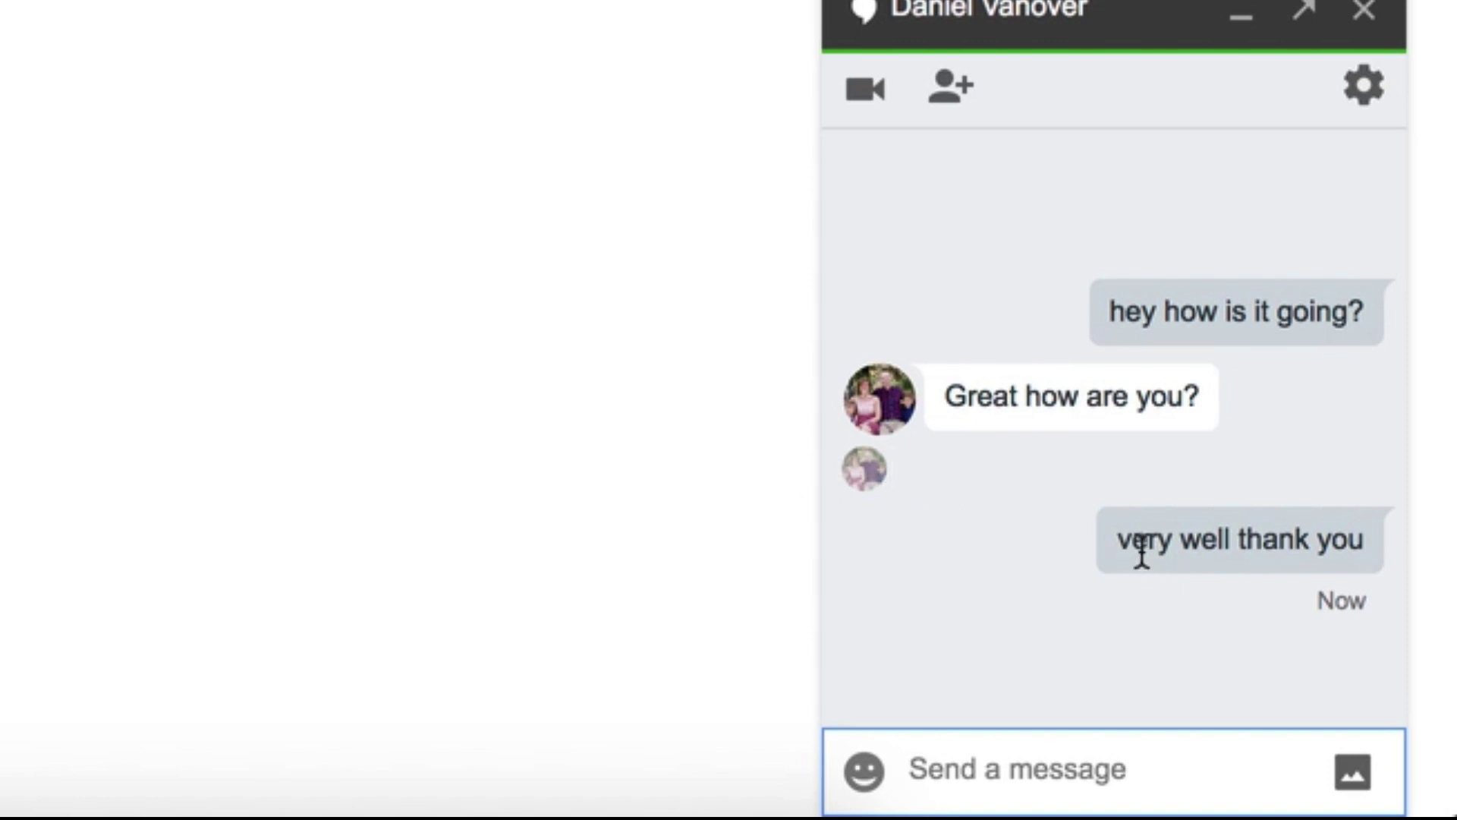
mouse_move(1135, 551)
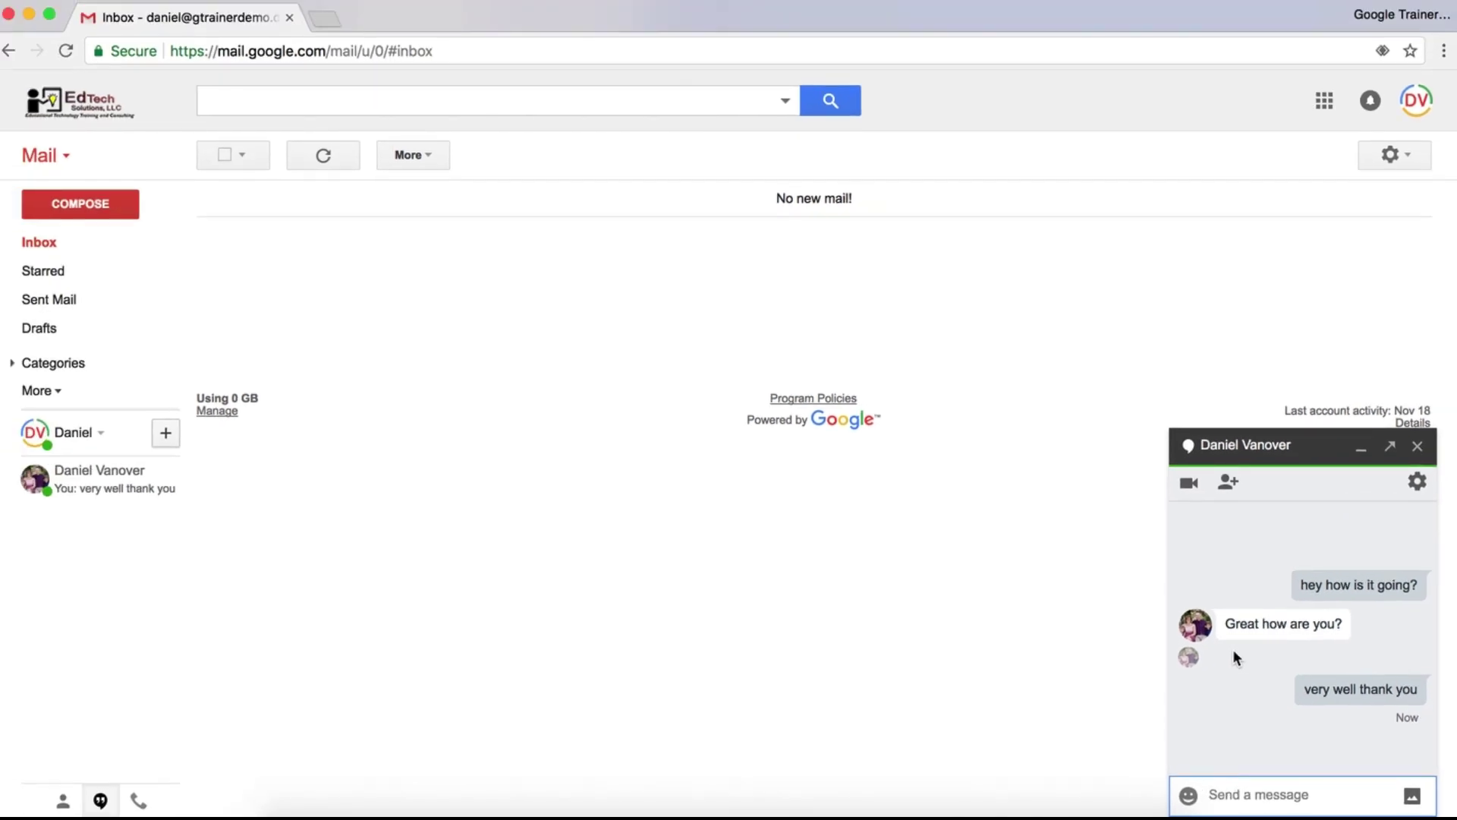
Start a video call with the contact and share the Gmail Inbox application window
click(1190, 483)
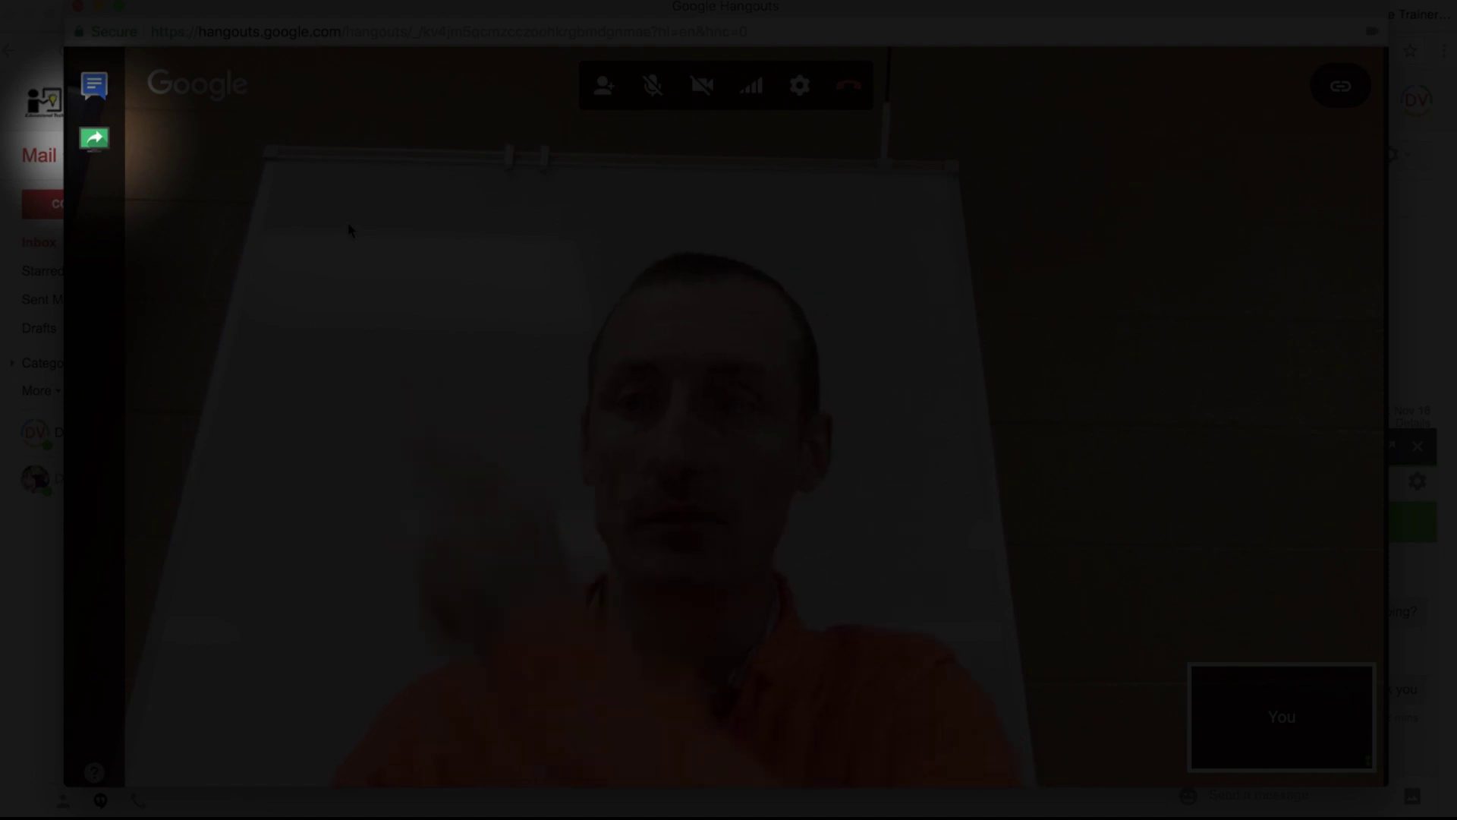
click(104, 145)
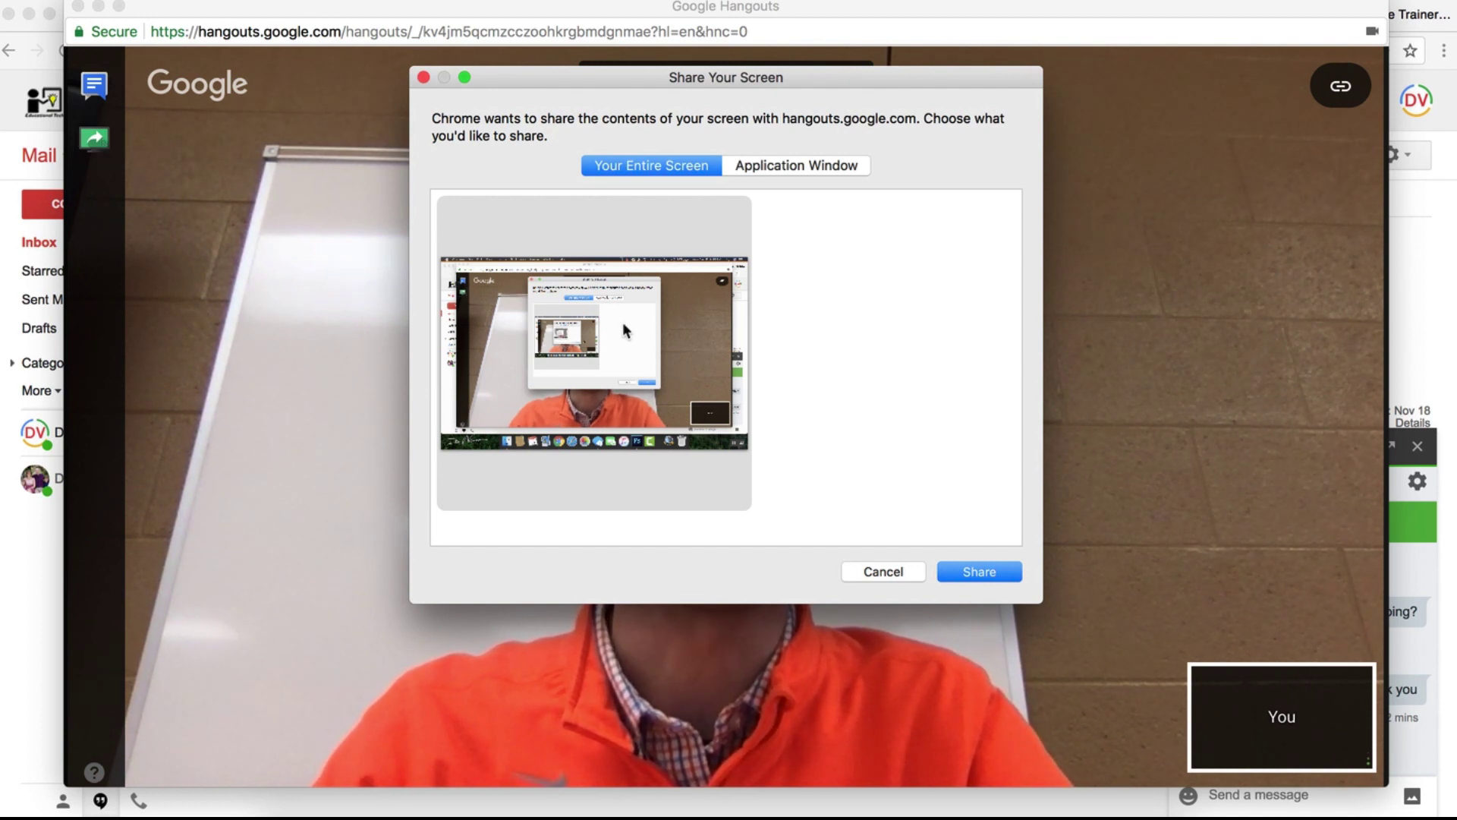
click(842, 164)
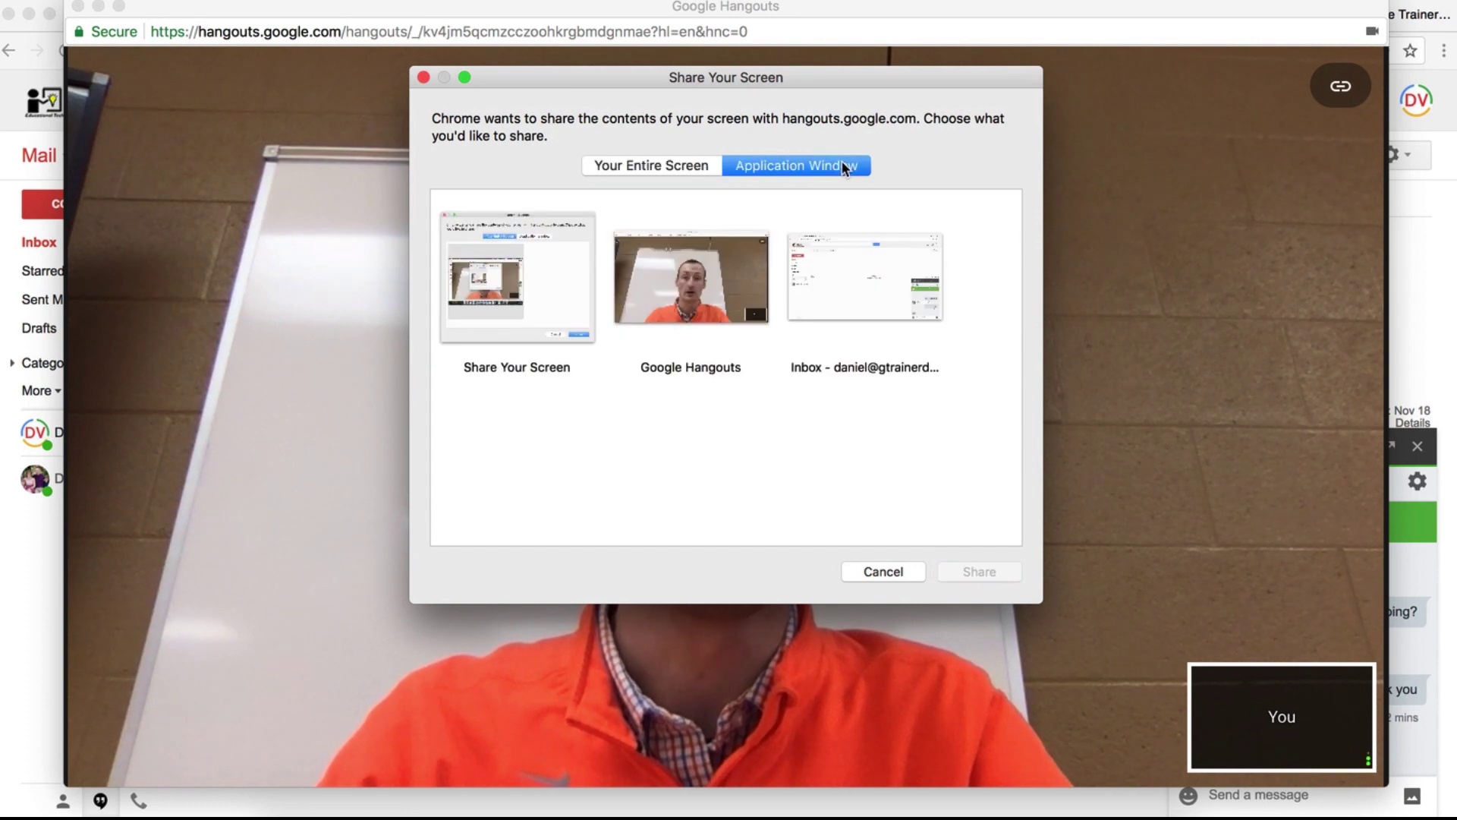
click(857, 284)
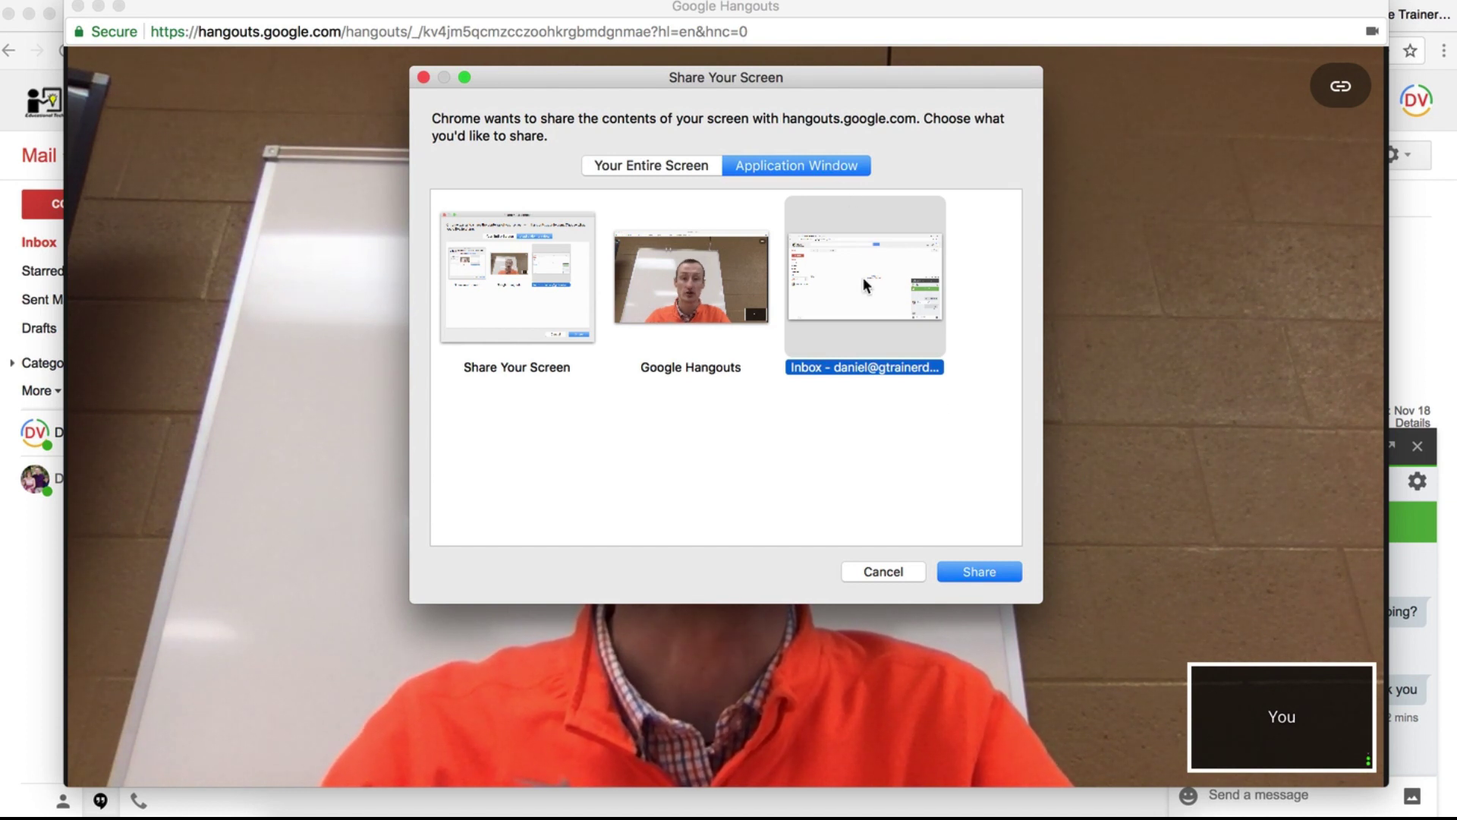
click(997, 571)
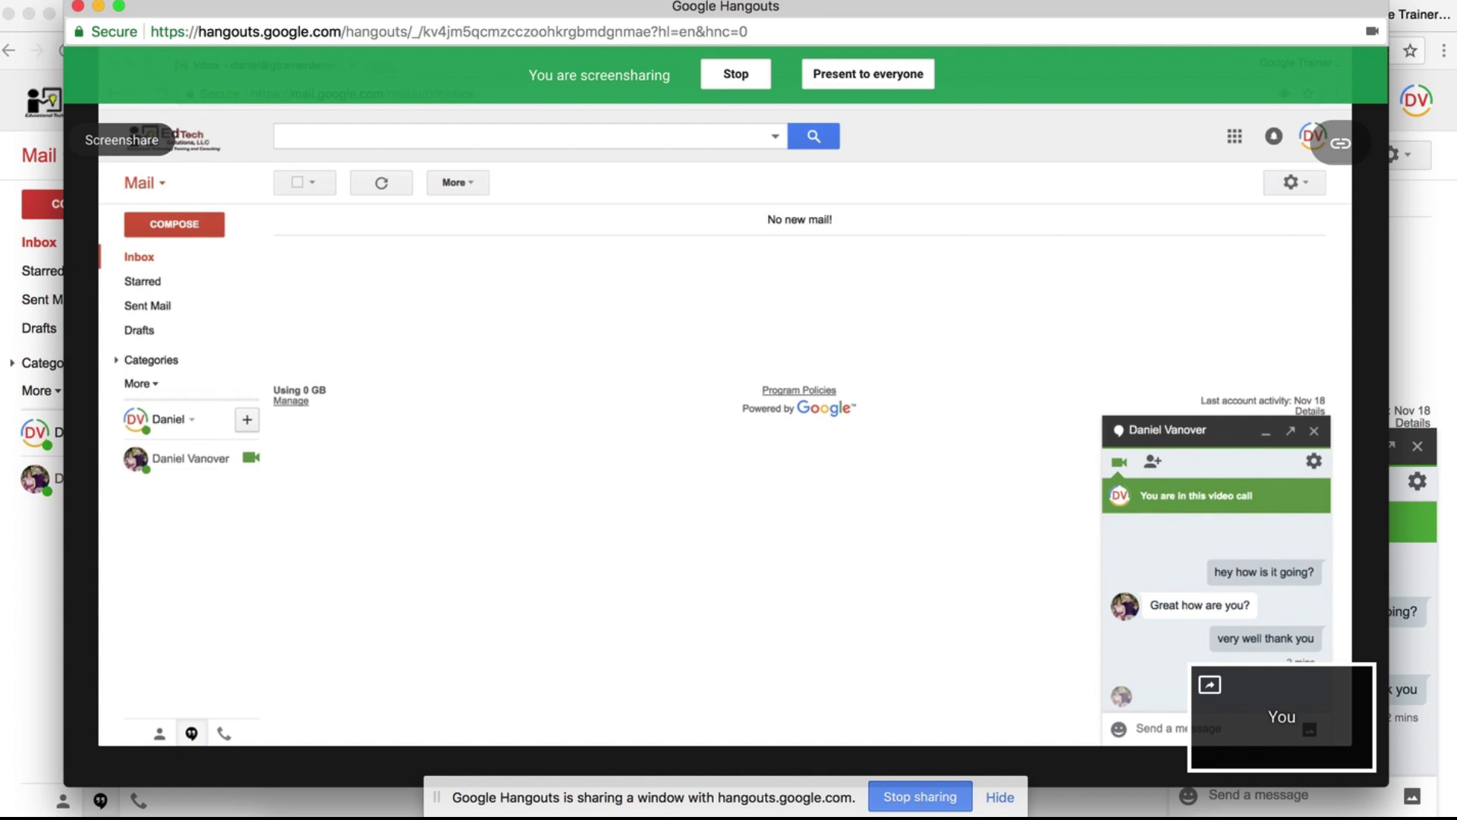
Stop the screenshare, then mute and unmute the microphone and turn the camera off and on
mouse_move(966, 381)
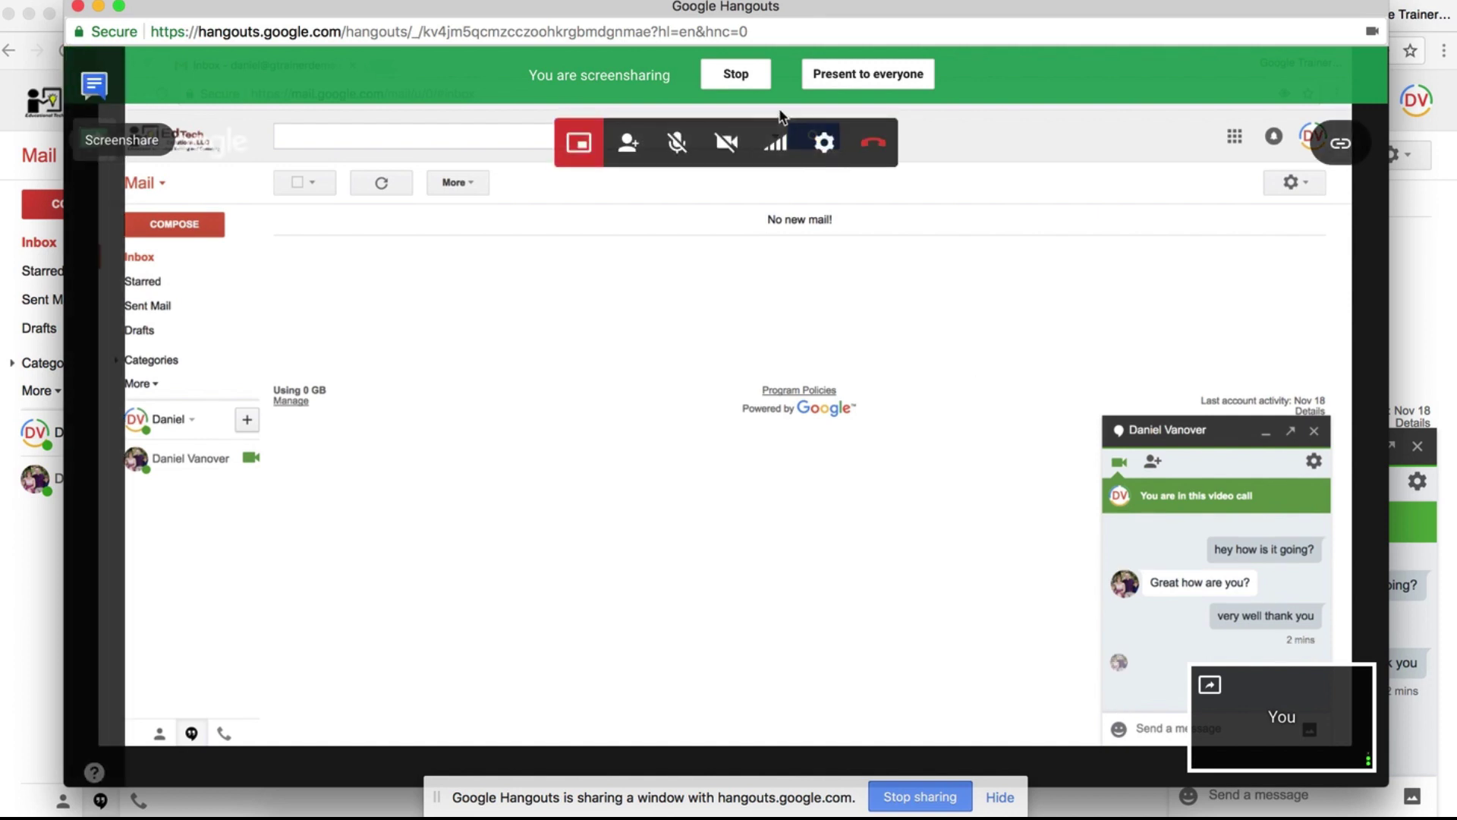
click(736, 74)
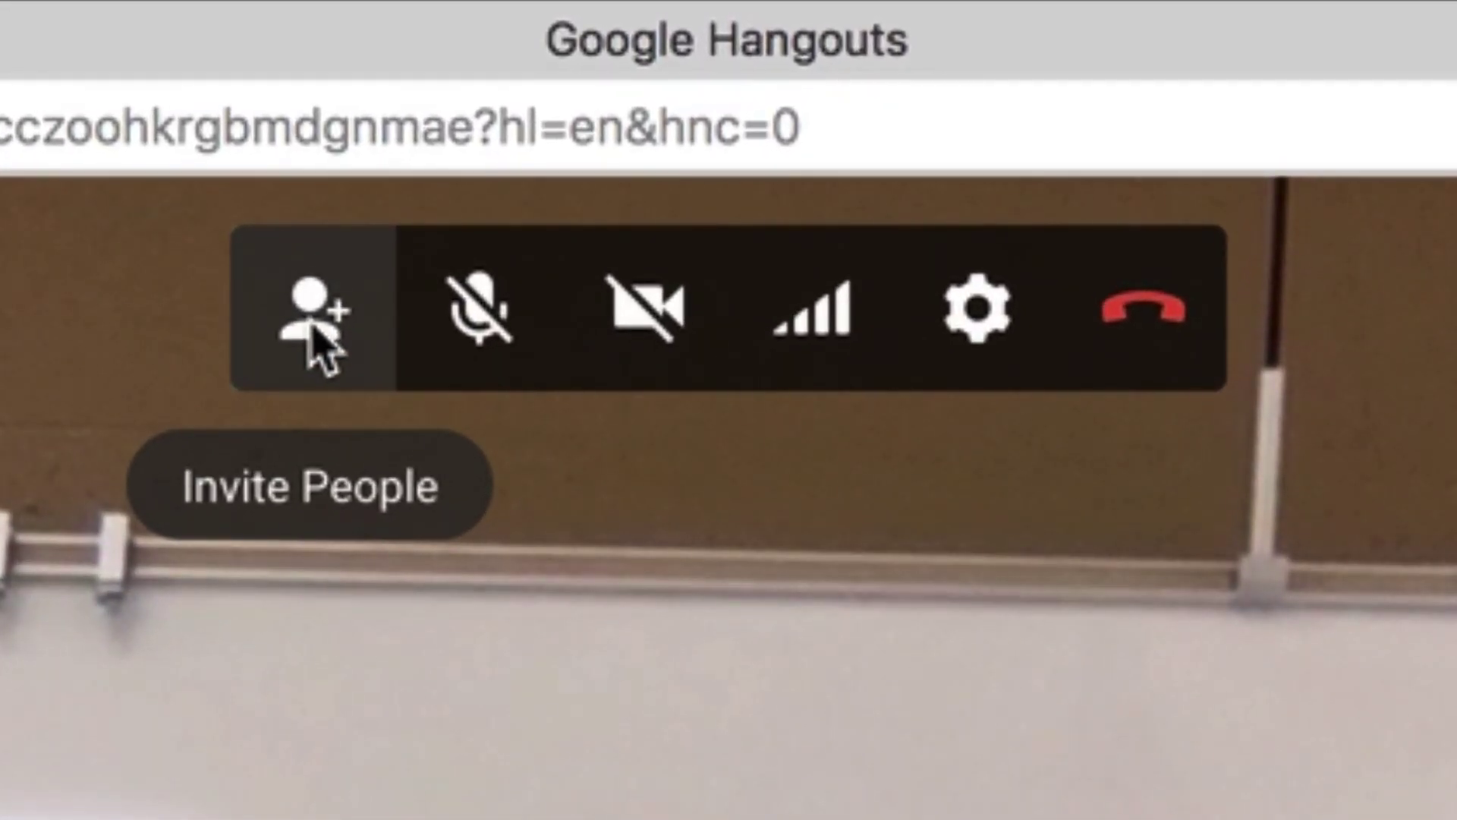
click(509, 325)
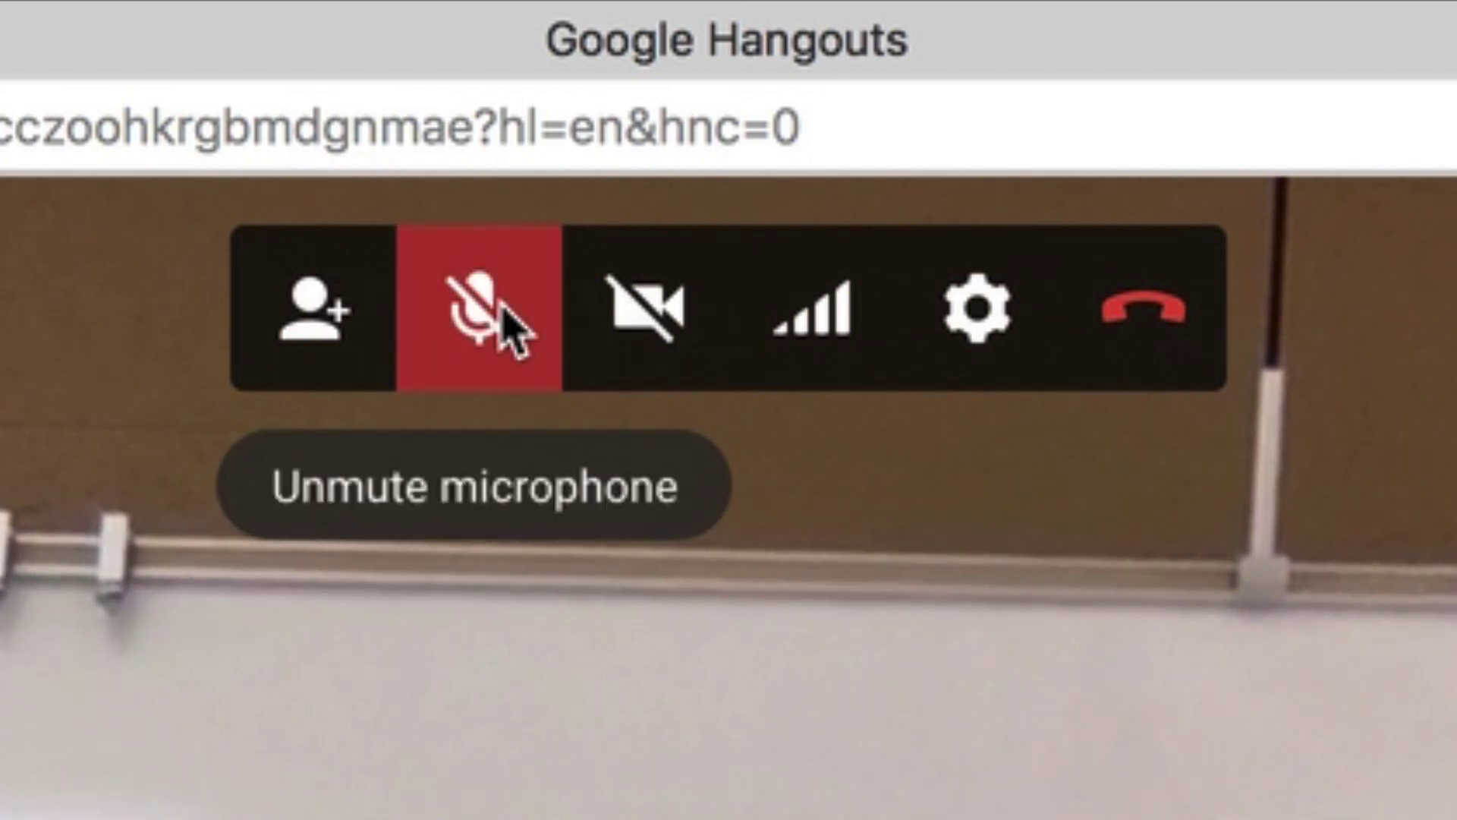
click(505, 319)
click(678, 317)
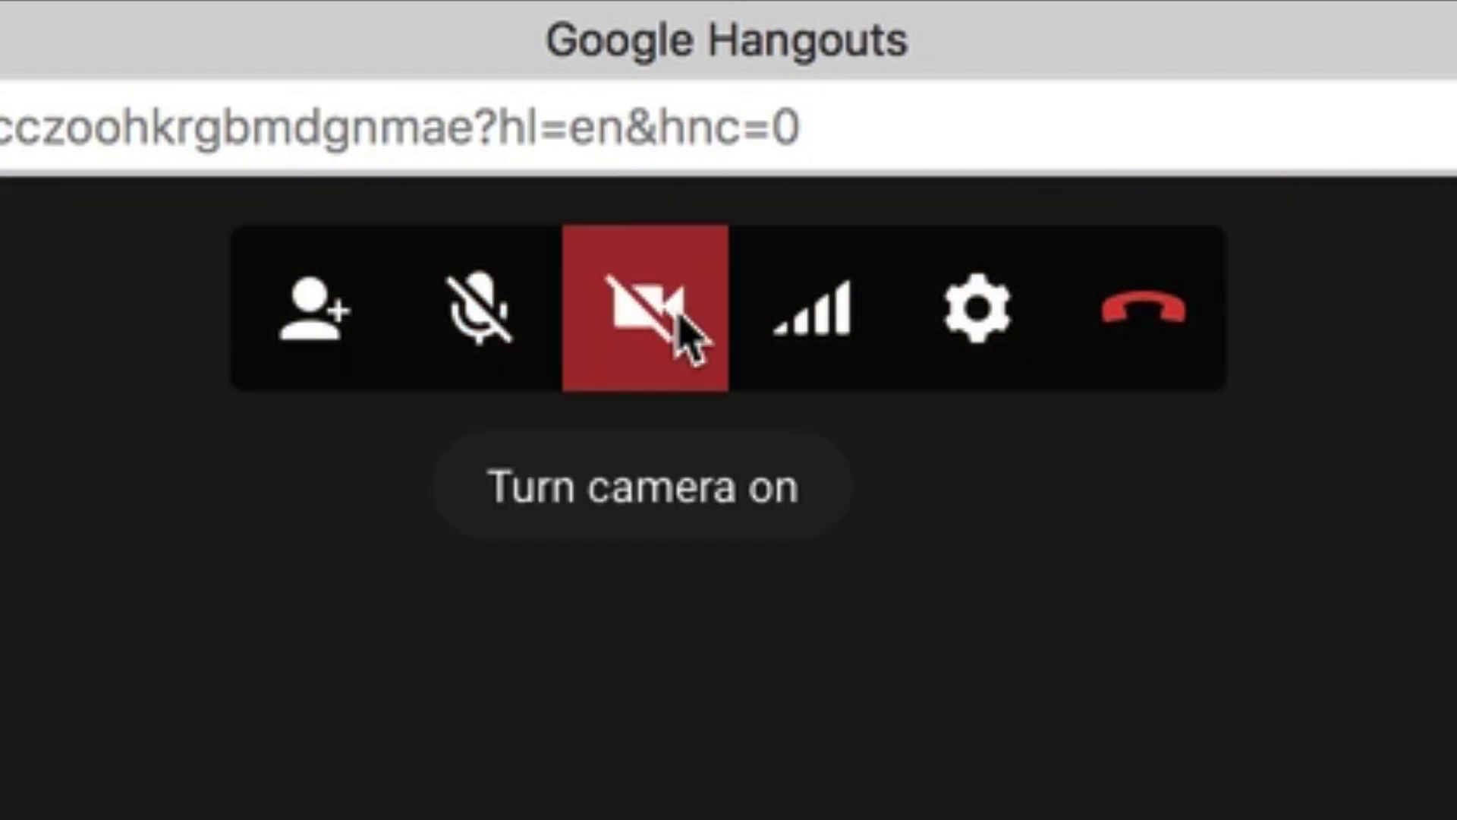
click(687, 339)
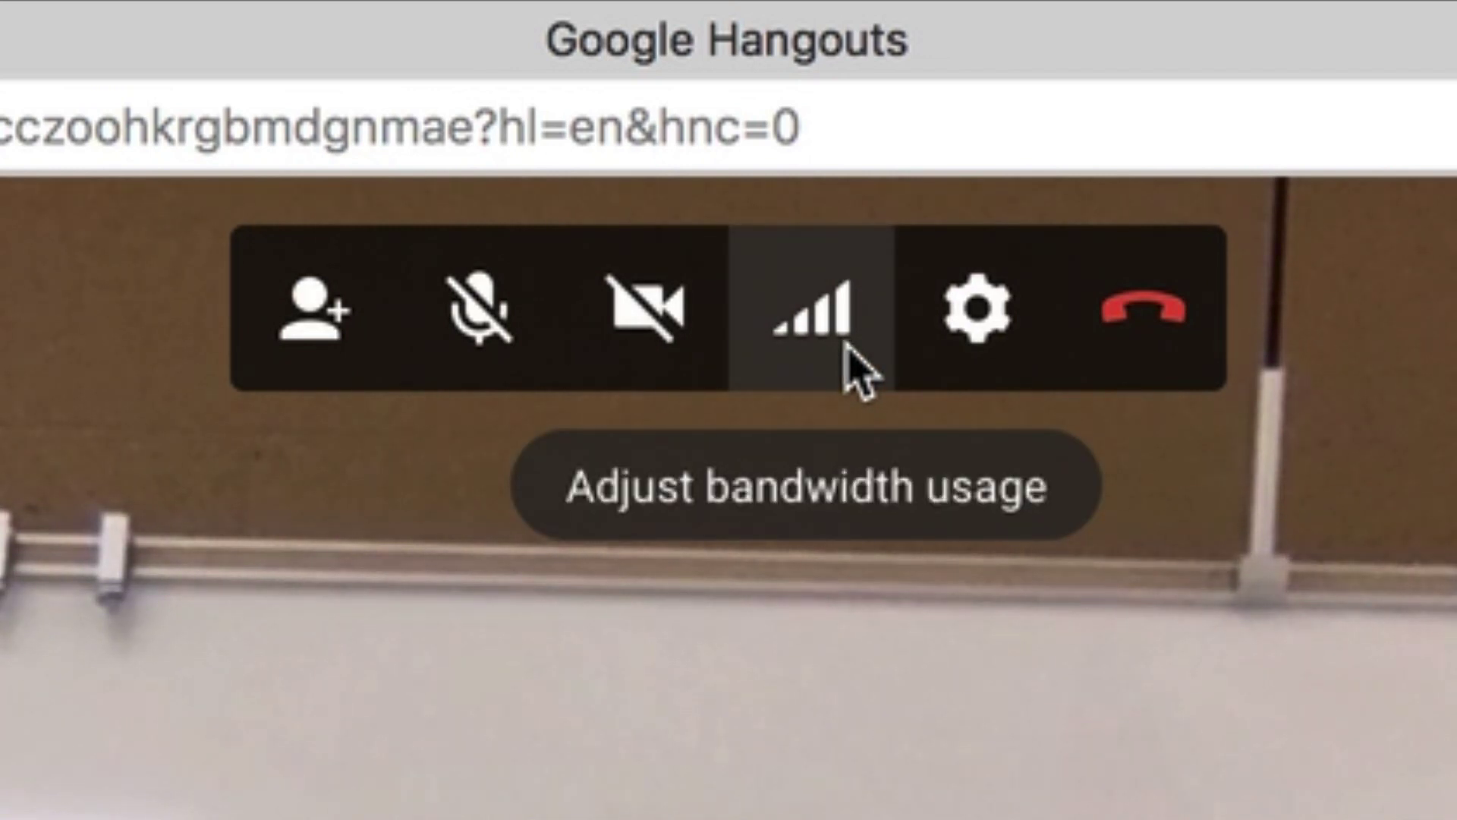
Lower the call bandwidth to Low, then Audio only, then restore it to Auto HD
click(854, 360)
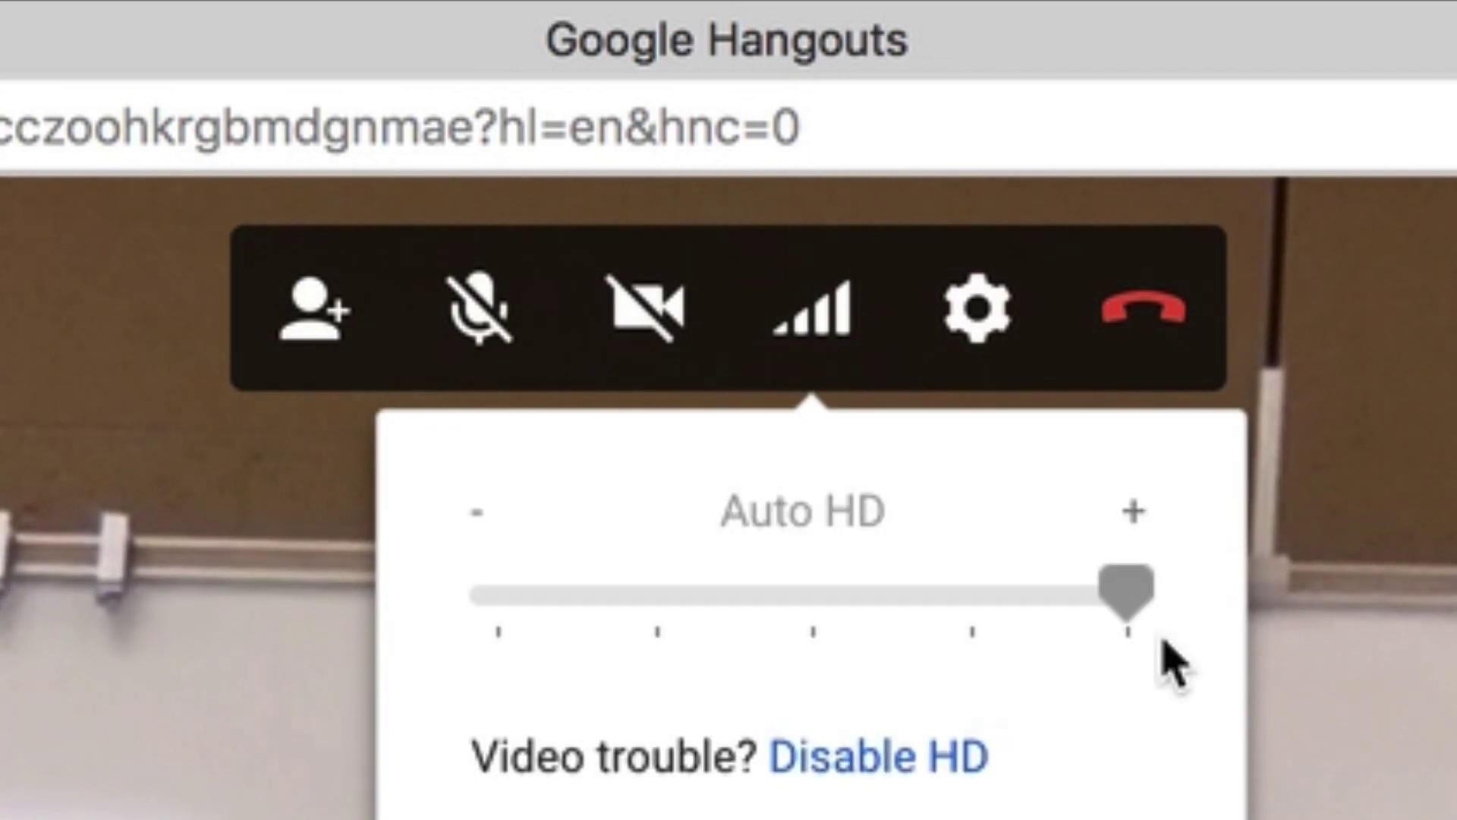
drag(1122, 586, 861, 604)
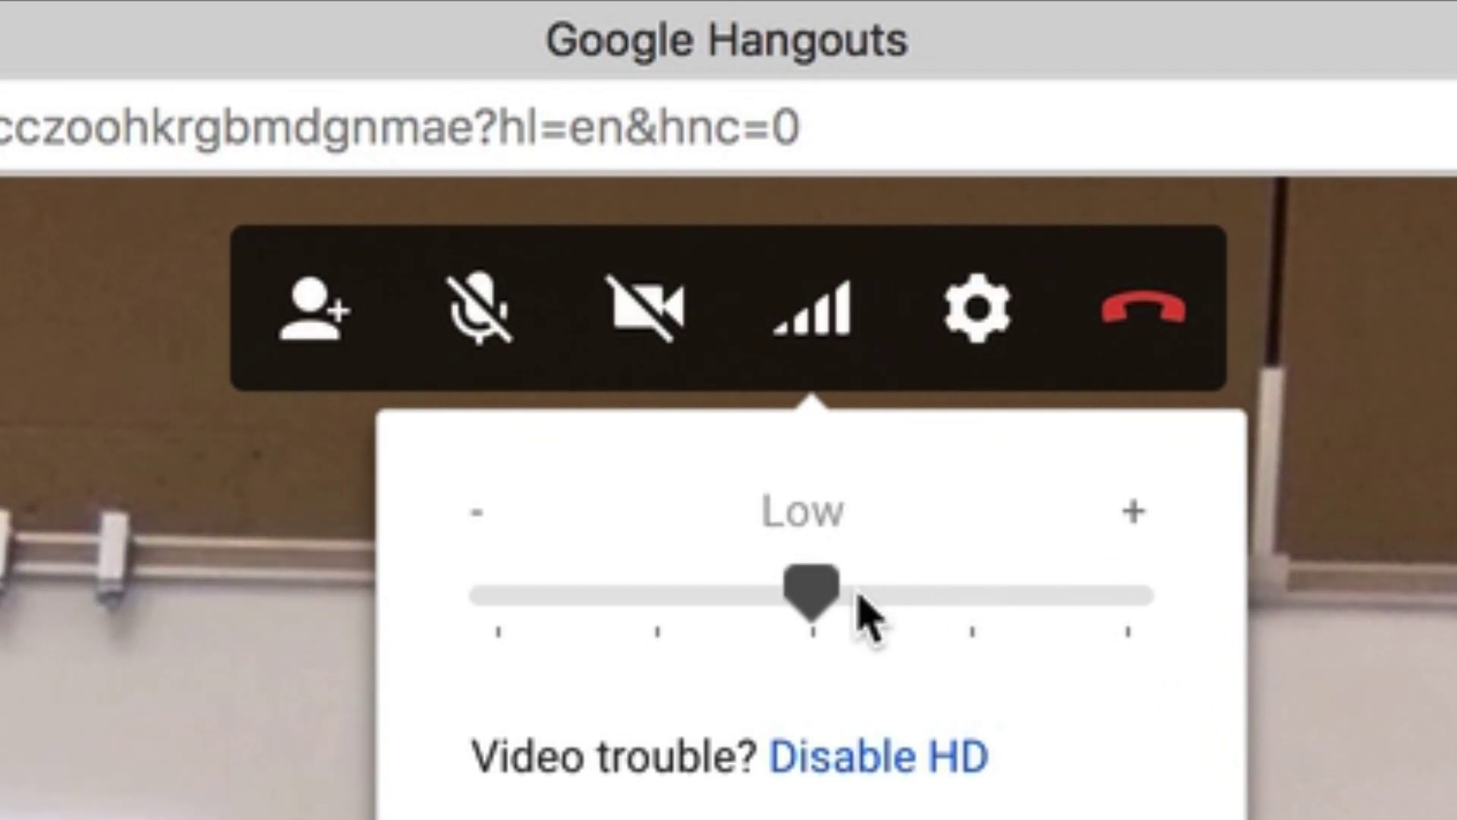
drag(865, 615, 514, 612)
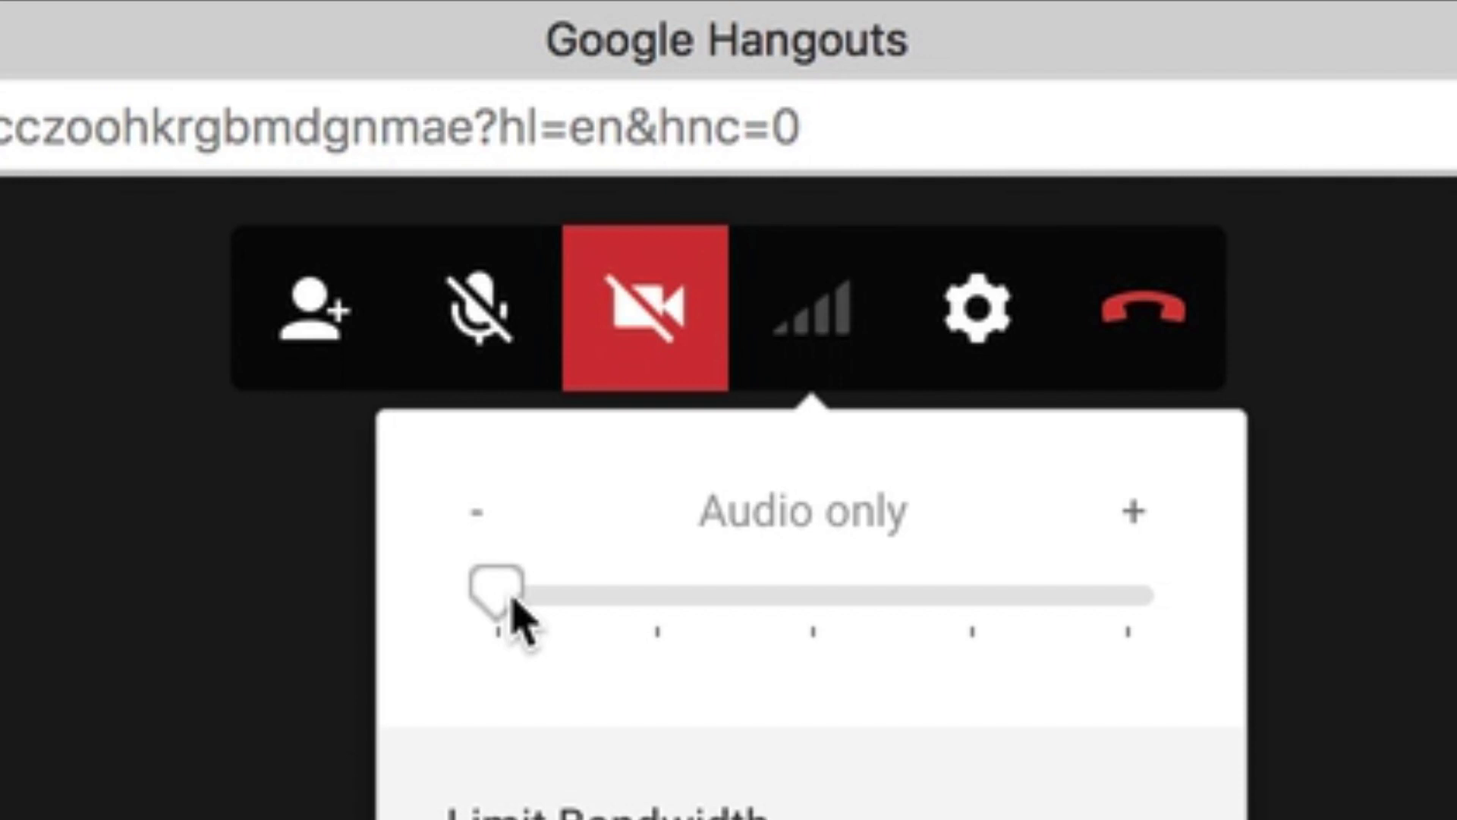
drag(516, 619, 1236, 644)
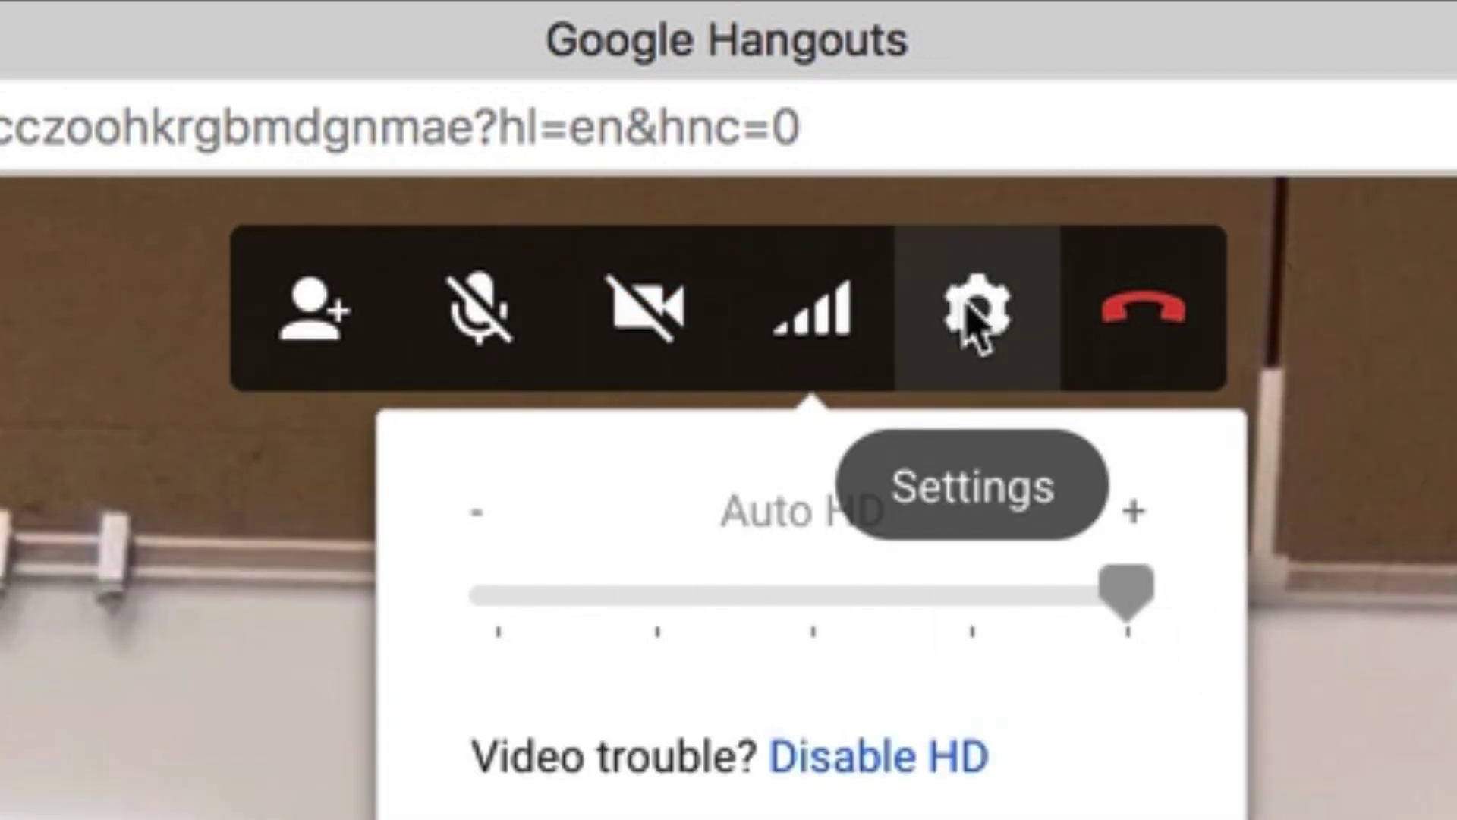
Review the device lists, keeping FaceTime HD Camera and Default microphone and speaker, and save
click(975, 319)
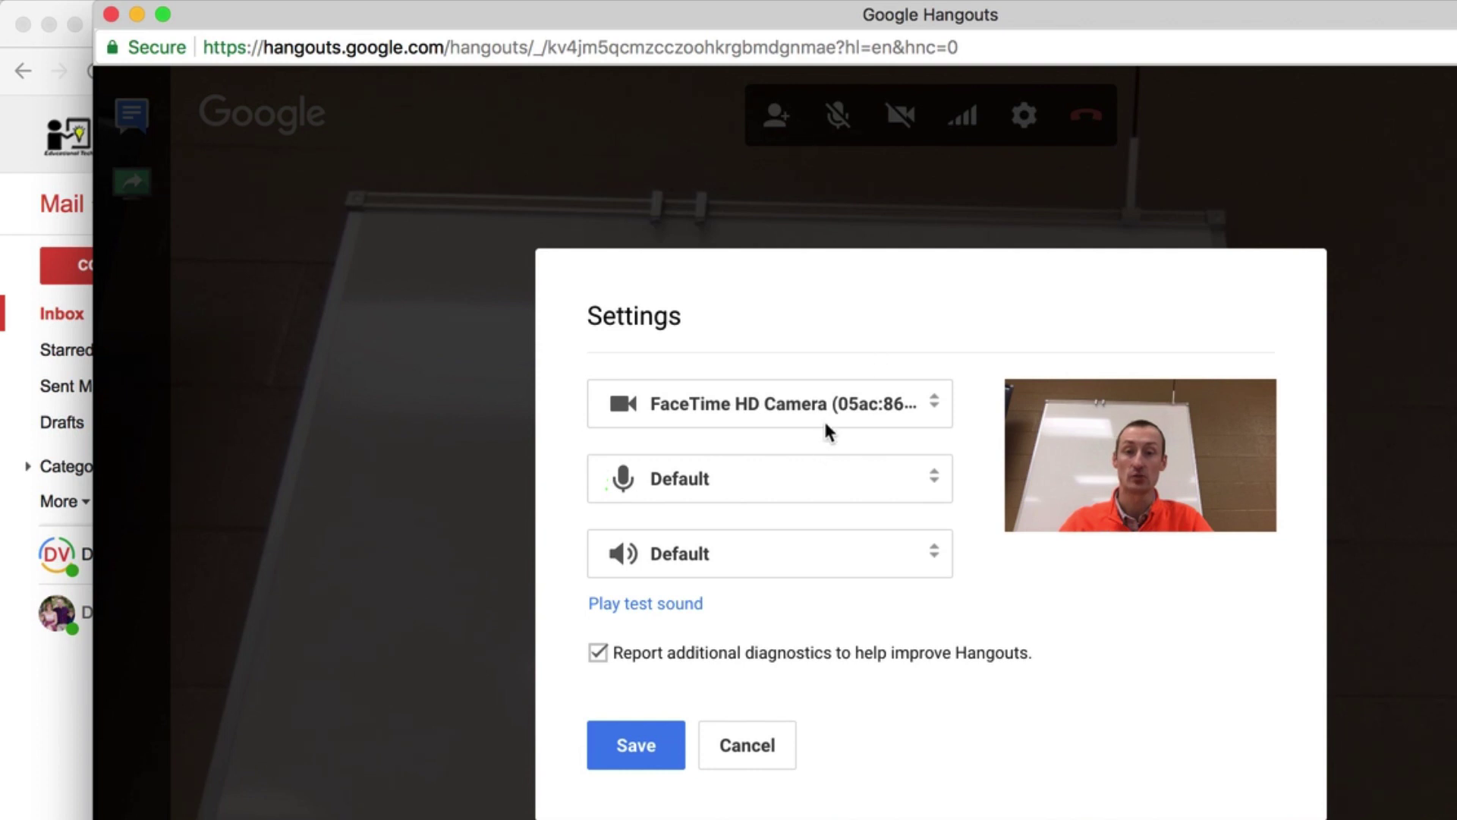
click(847, 406)
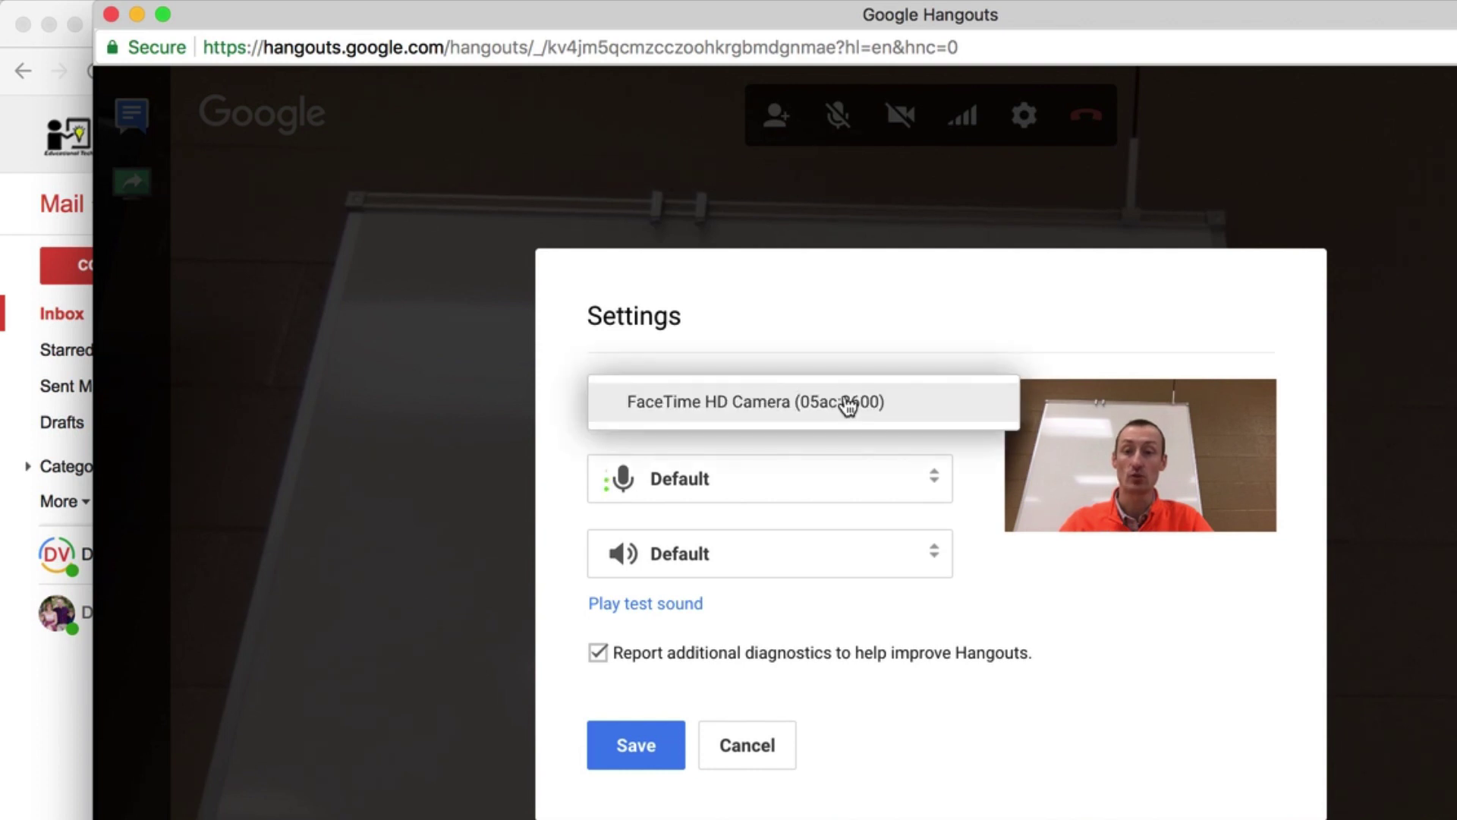
click(848, 406)
click(802, 487)
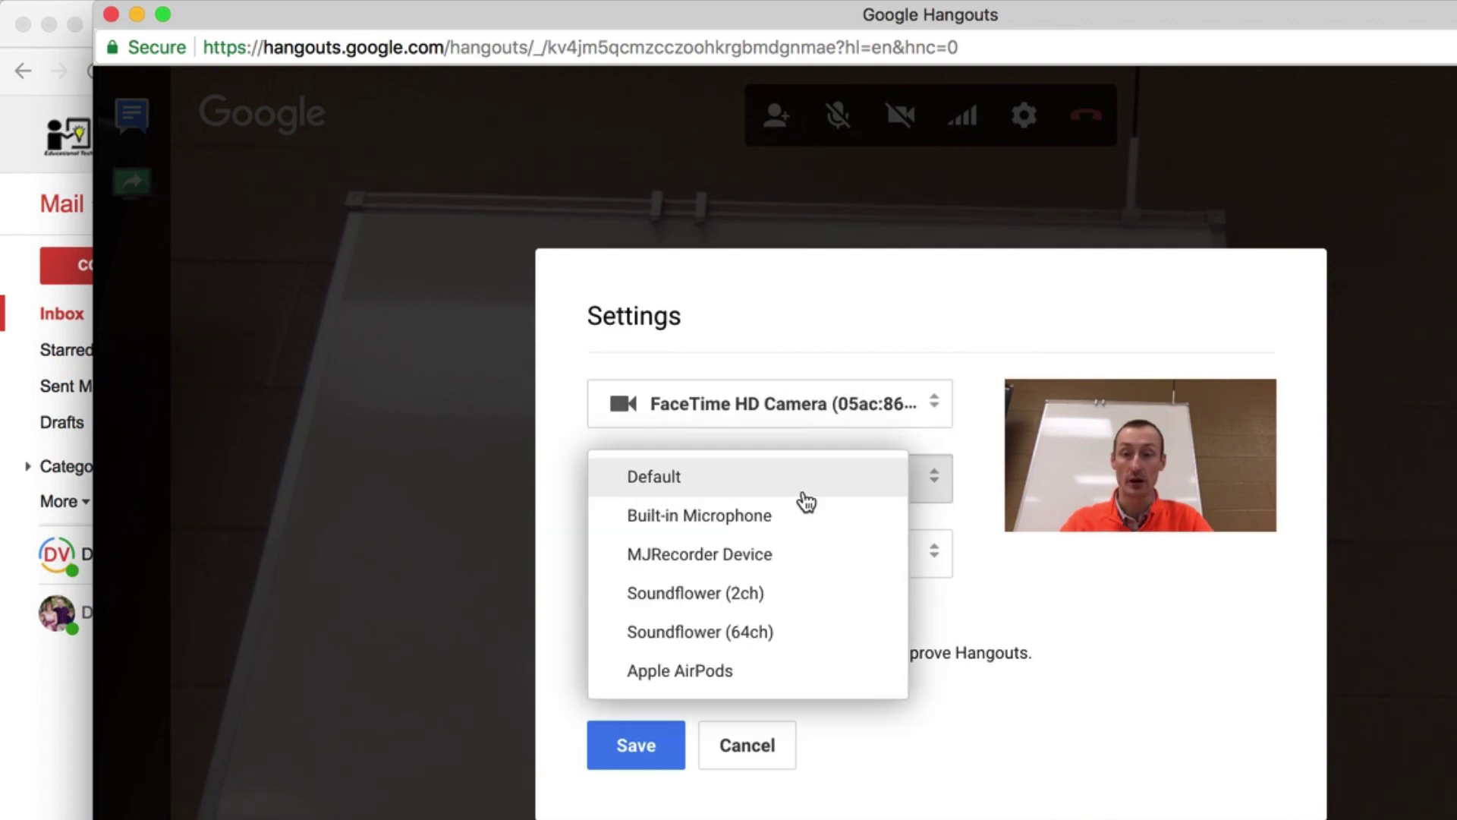
click(1040, 662)
click(835, 566)
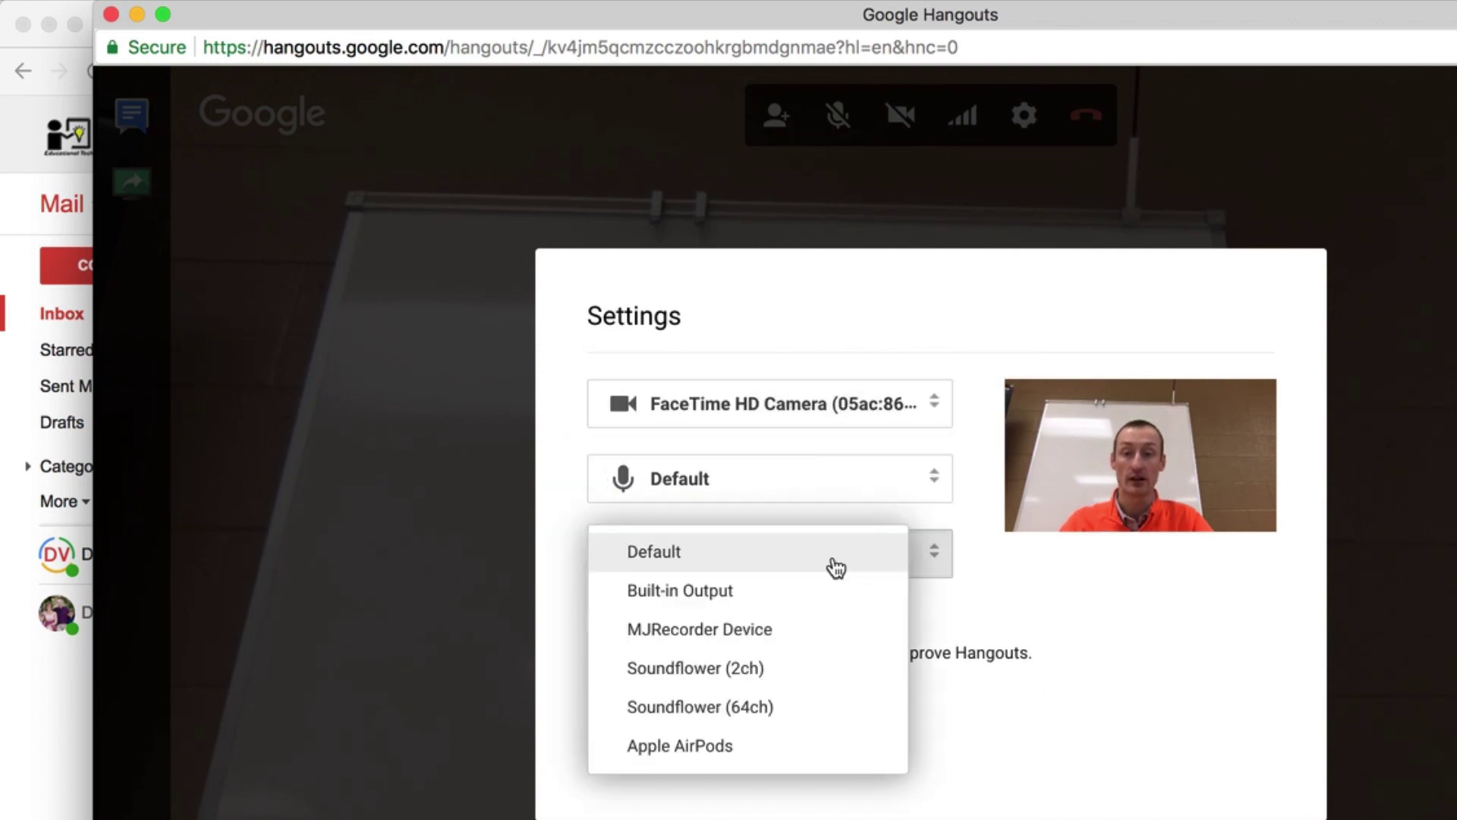
click(979, 581)
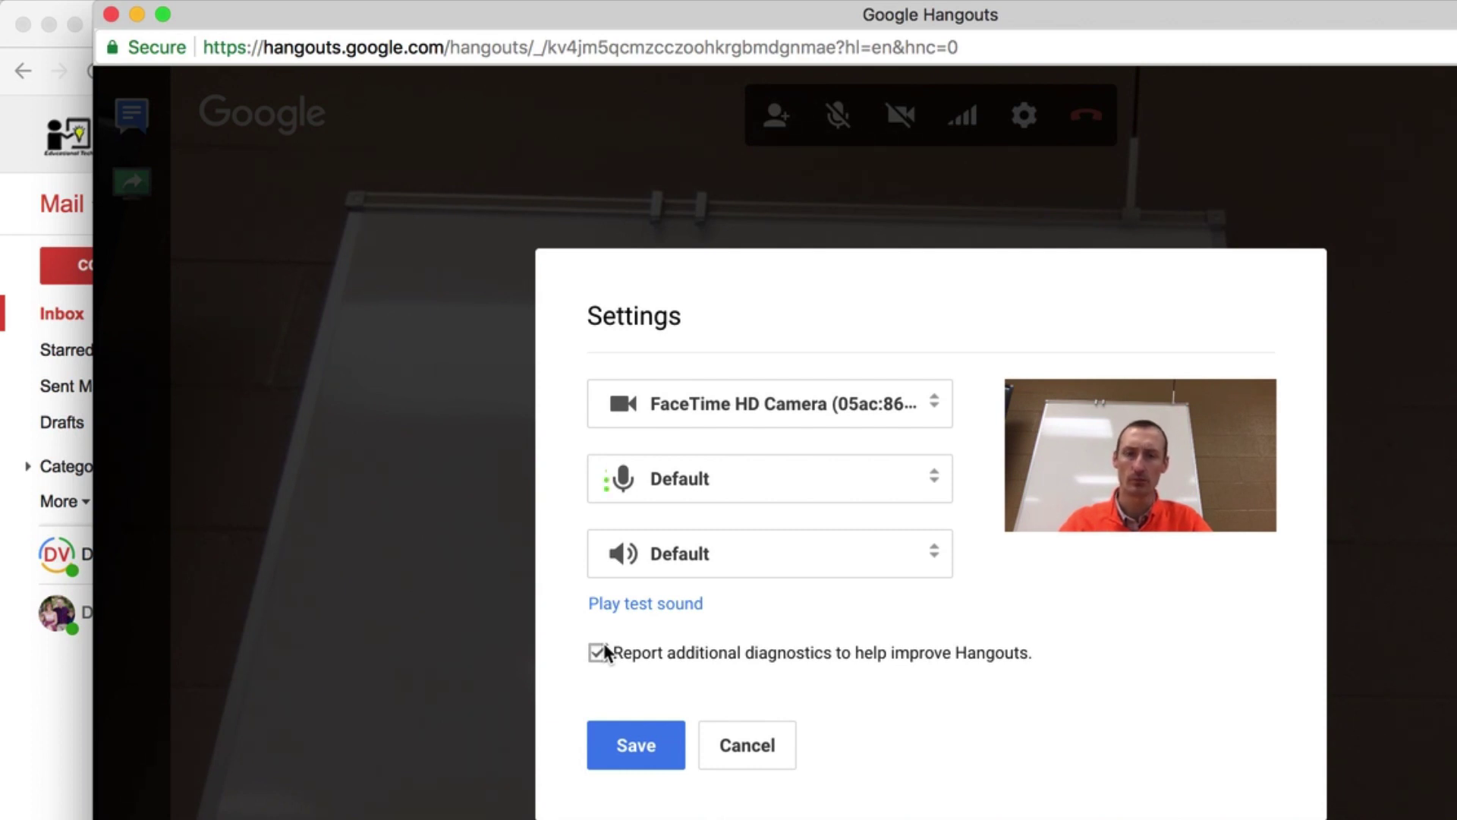
click(612, 726)
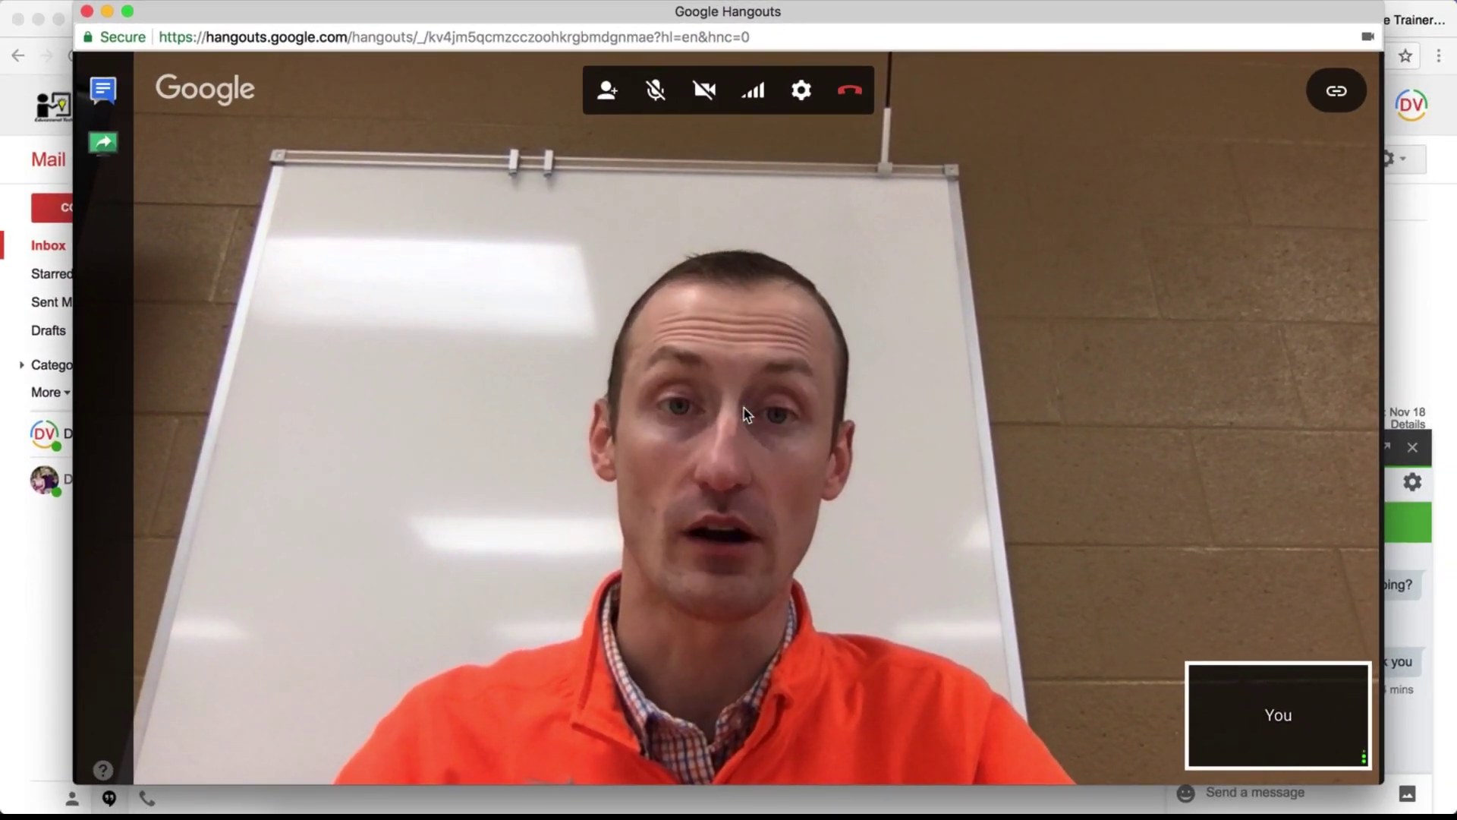
Leave the video call with the red Leave call button
click(848, 103)
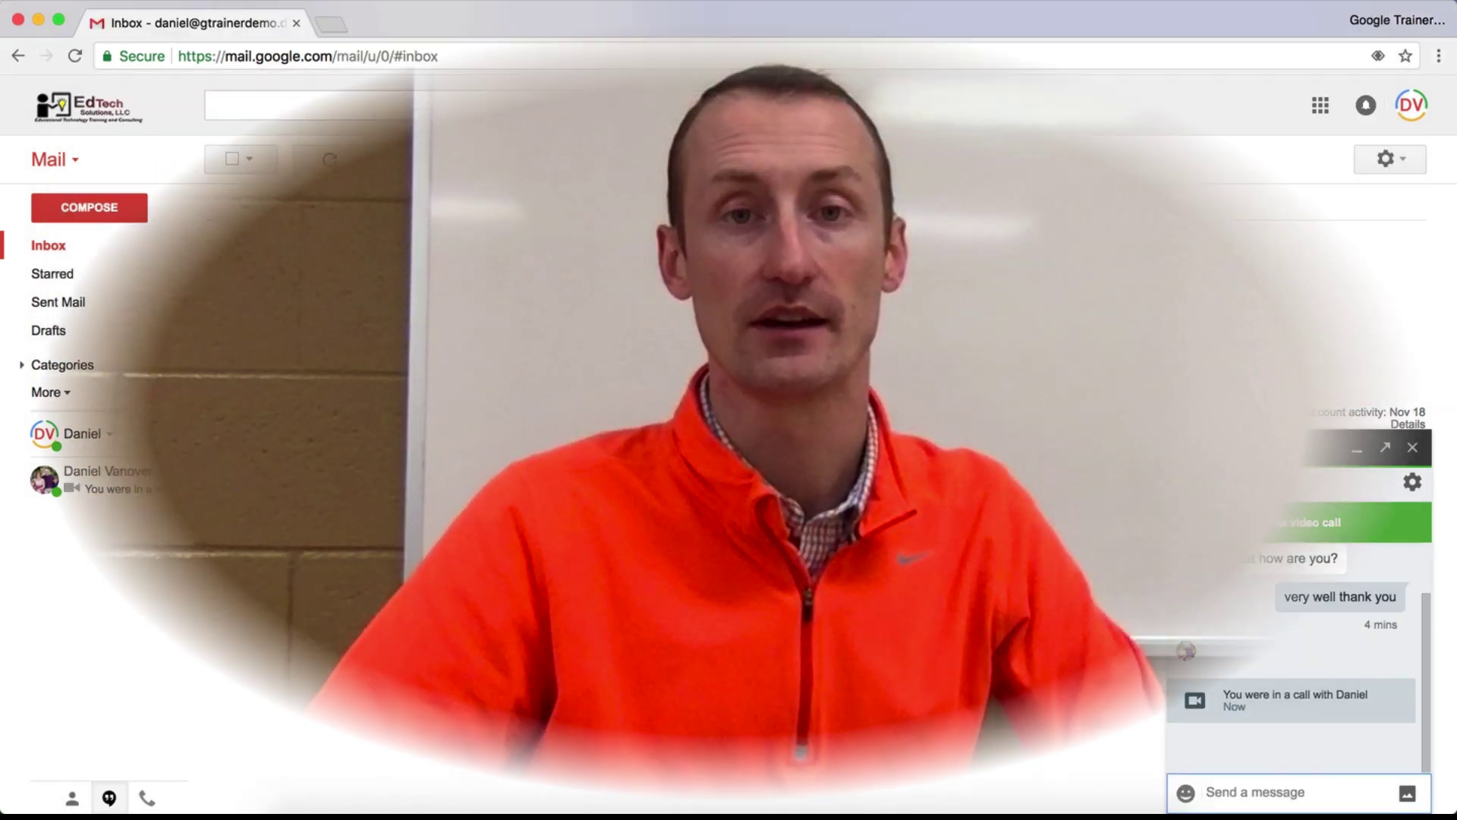